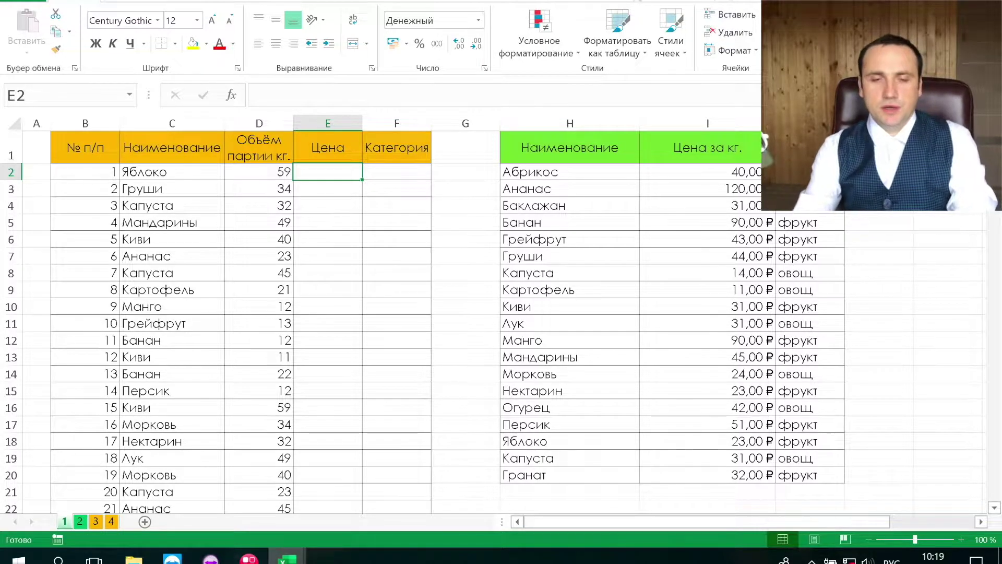
# Start a VLOOKUP in Цена cell E2 by typing =впр(.
pyautogui.write('=')
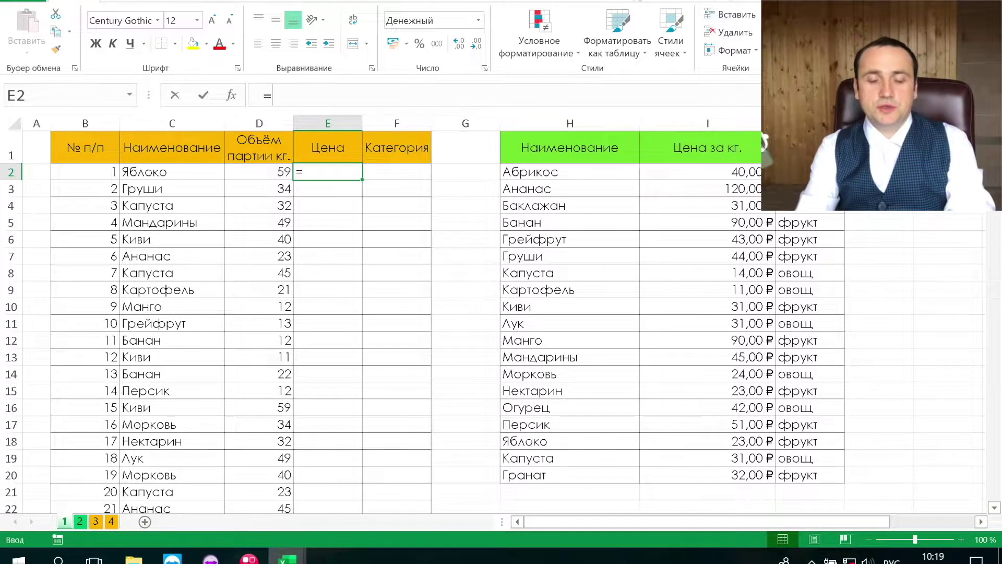
pyautogui.write('впр(')
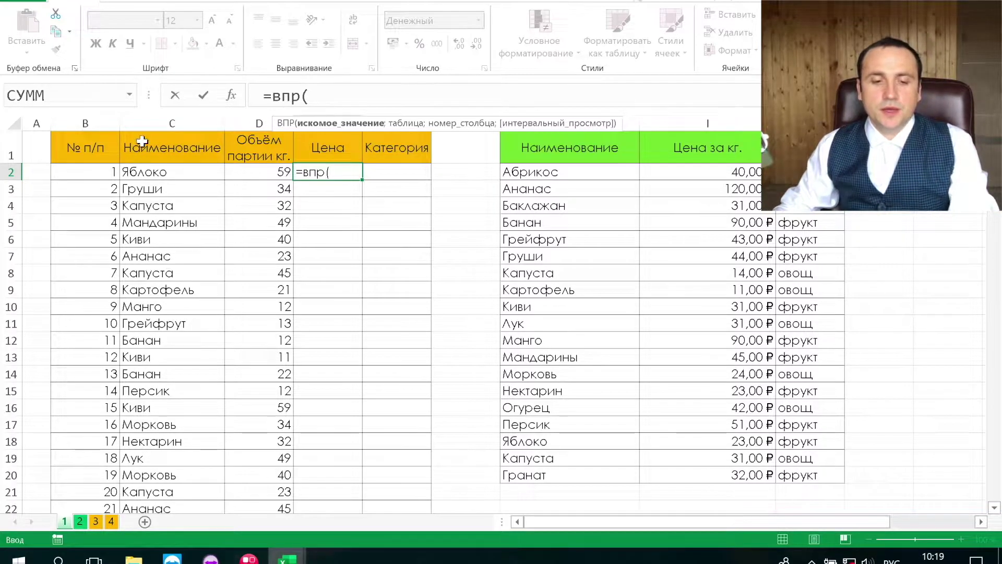
# Set the lookup value to Яблоко in C2 and the table to the absolute range $H$2:$J$20.
pyautogui.click(180, 172)
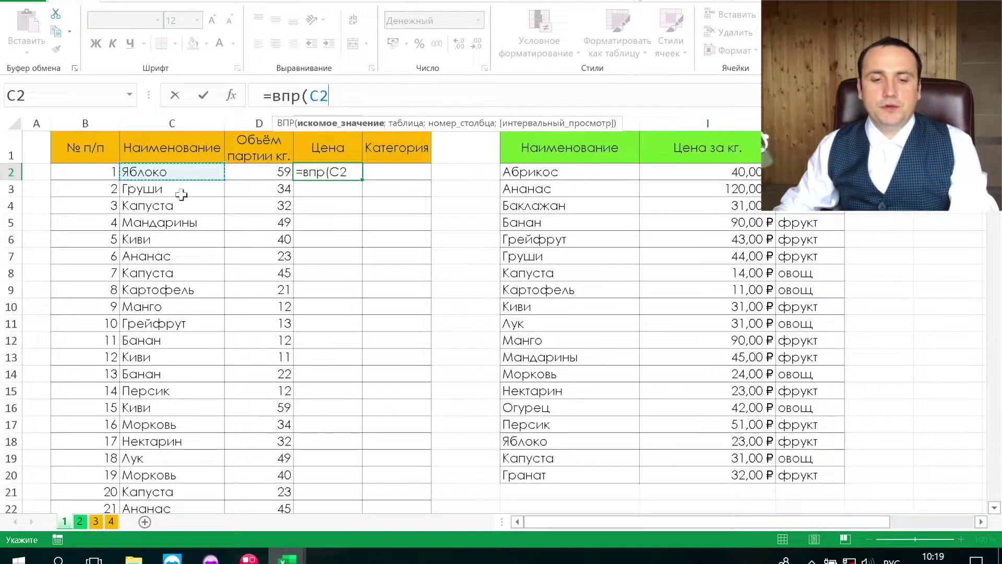
pyautogui.click(233, 96)
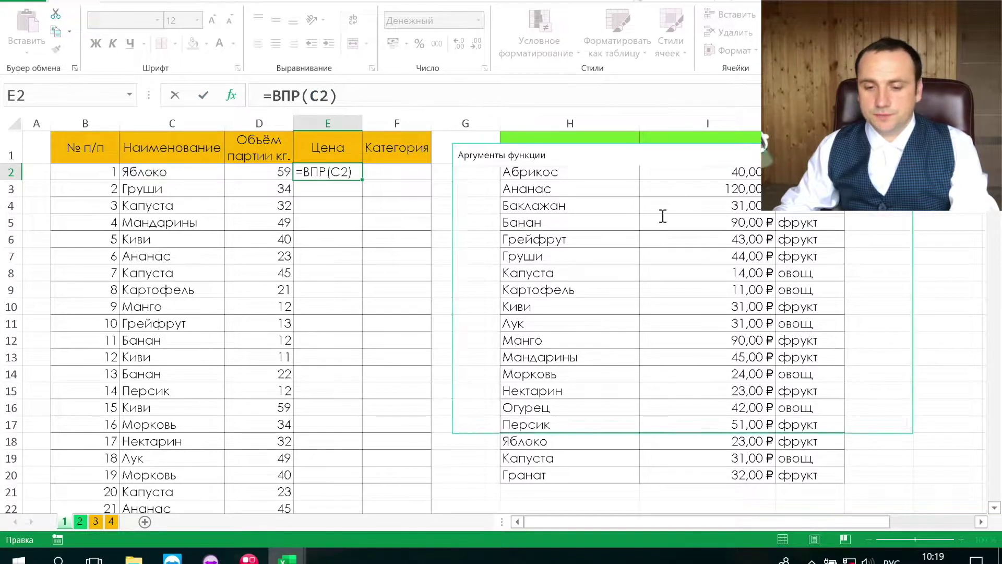
pyautogui.moveTo(627, 160); pyautogui.dragTo(619, 247)
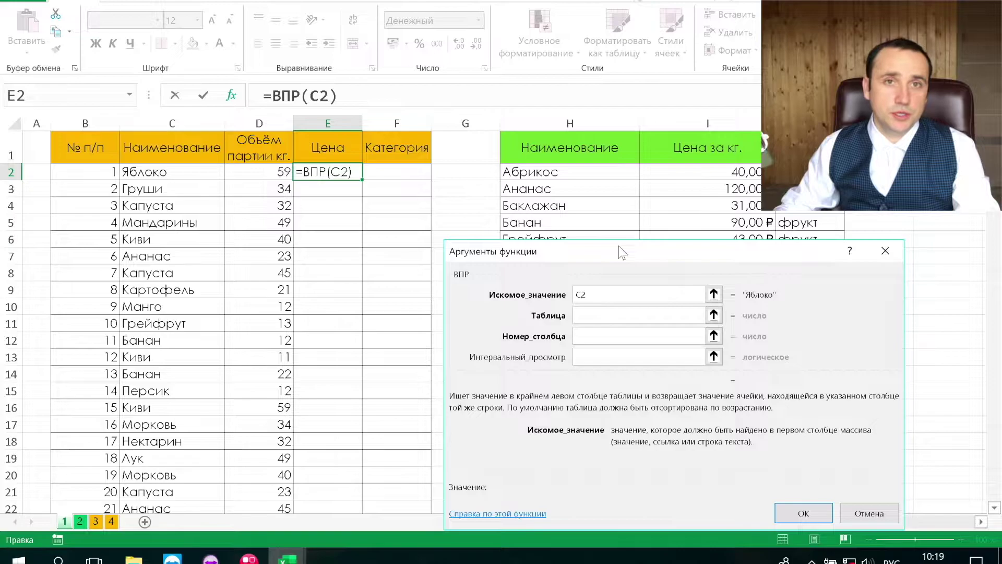
pyautogui.click(600, 315)
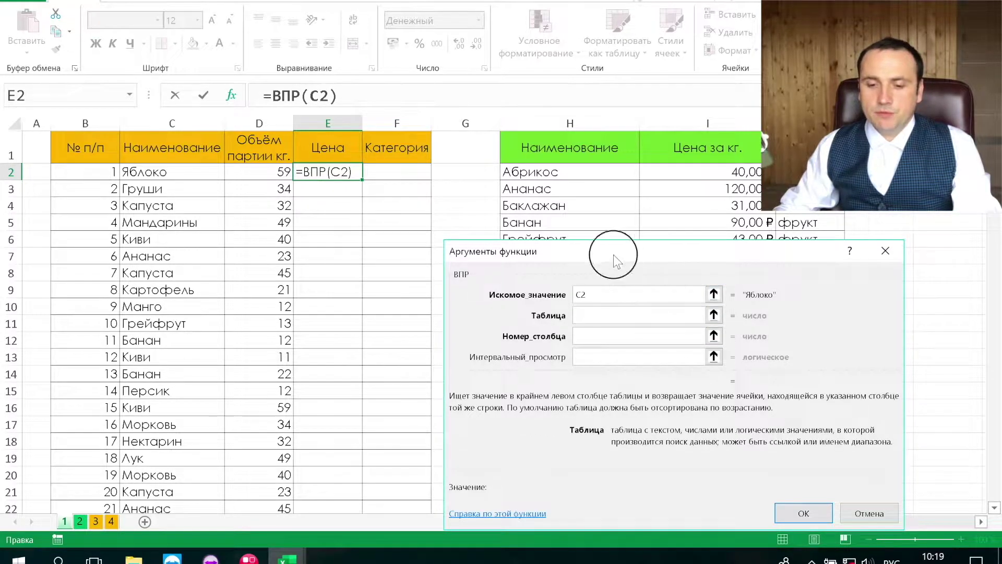
pyautogui.moveTo(614, 258); pyautogui.dragTo(238, 218)
pyautogui.moveTo(621, 174)
pyautogui.mouseDown()
pyautogui.moveTo(793, 494)
pyautogui.moveTo(795, 475)
pyautogui.mouseUp()
pyautogui.press('F4')
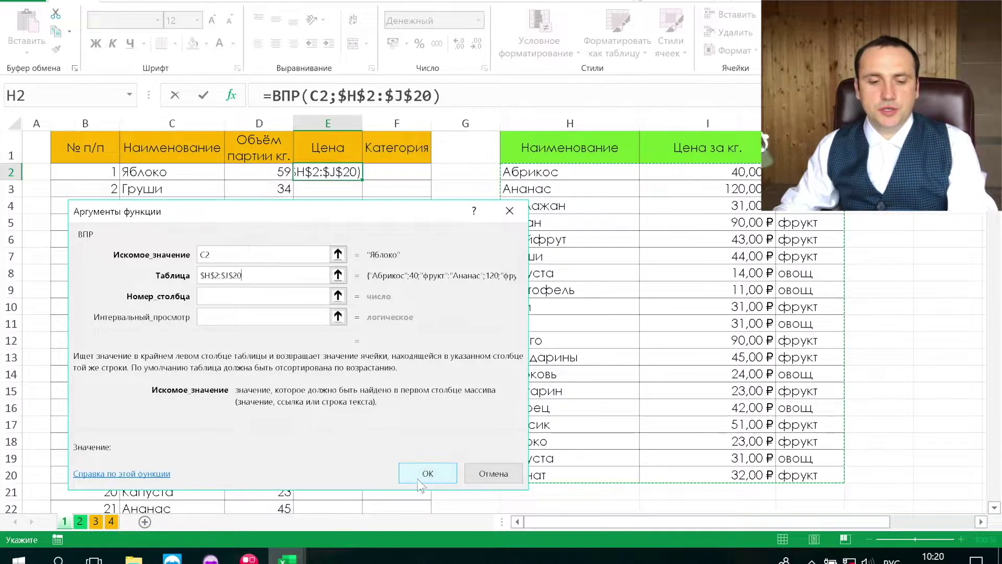
# Set column number 2 and exact match 0, and confirm the formula returning 23,00 ₽.
pyautogui.click(255, 294)
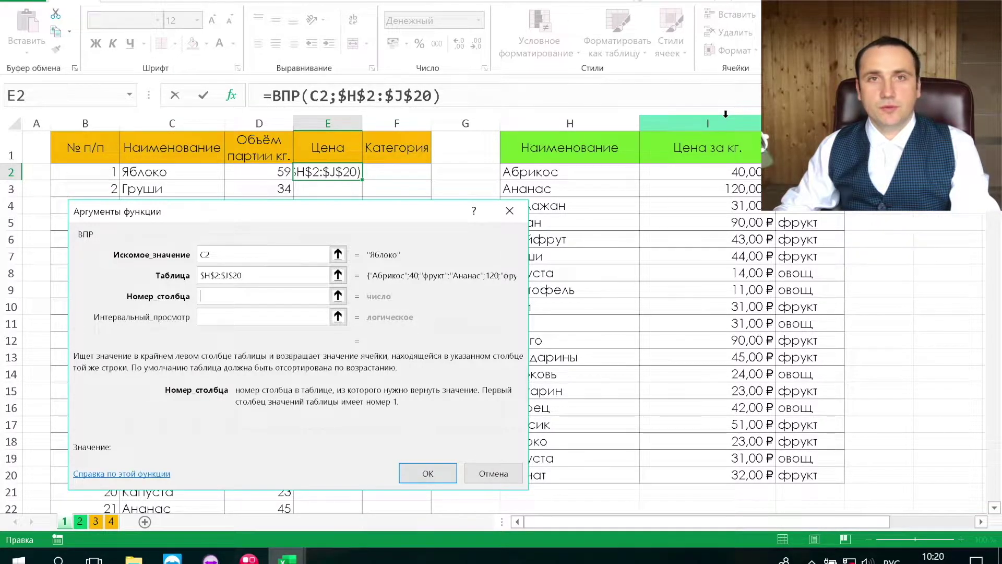
pyautogui.write('2')
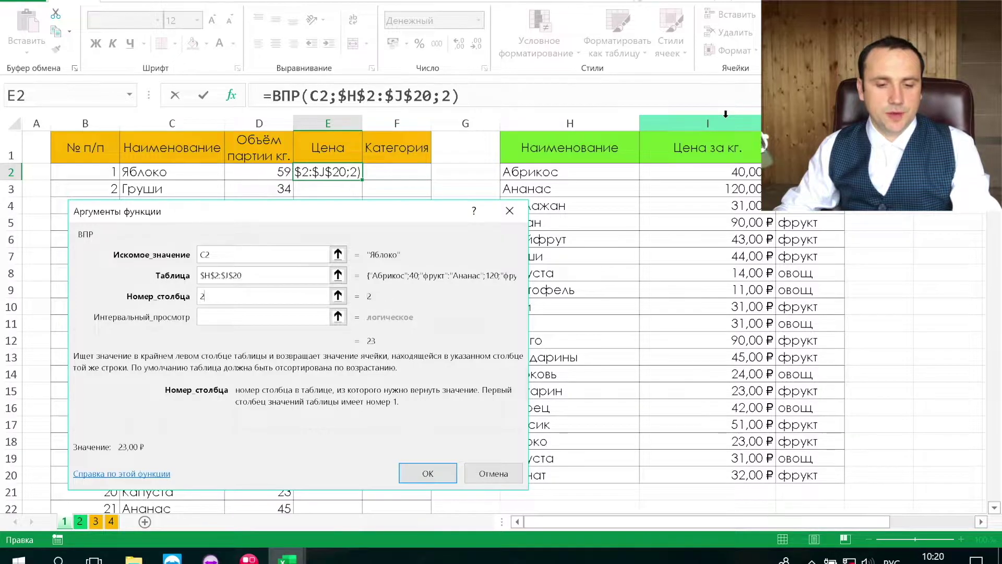
pyautogui.click(235, 319)
pyautogui.write('0')
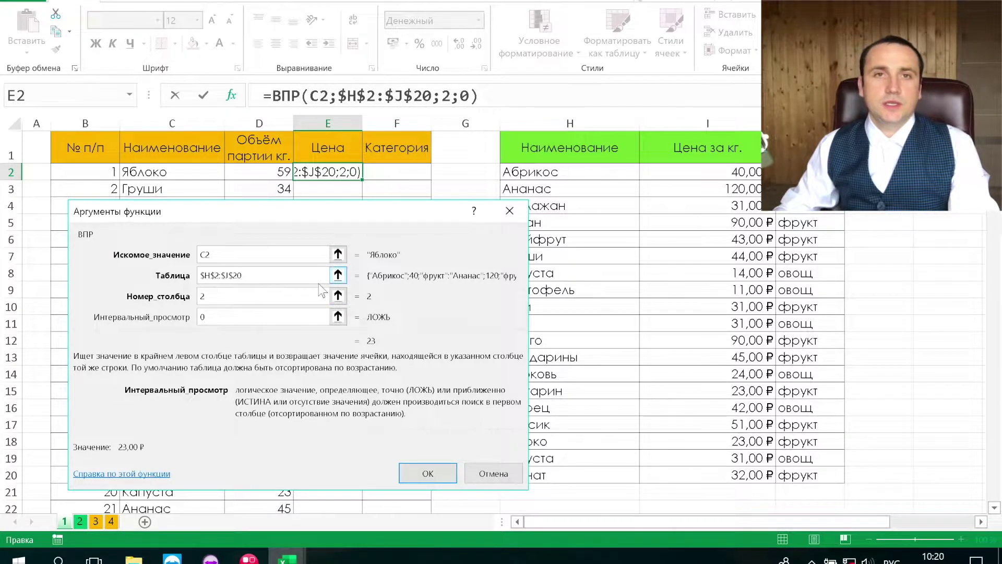
pyautogui.click(253, 257)
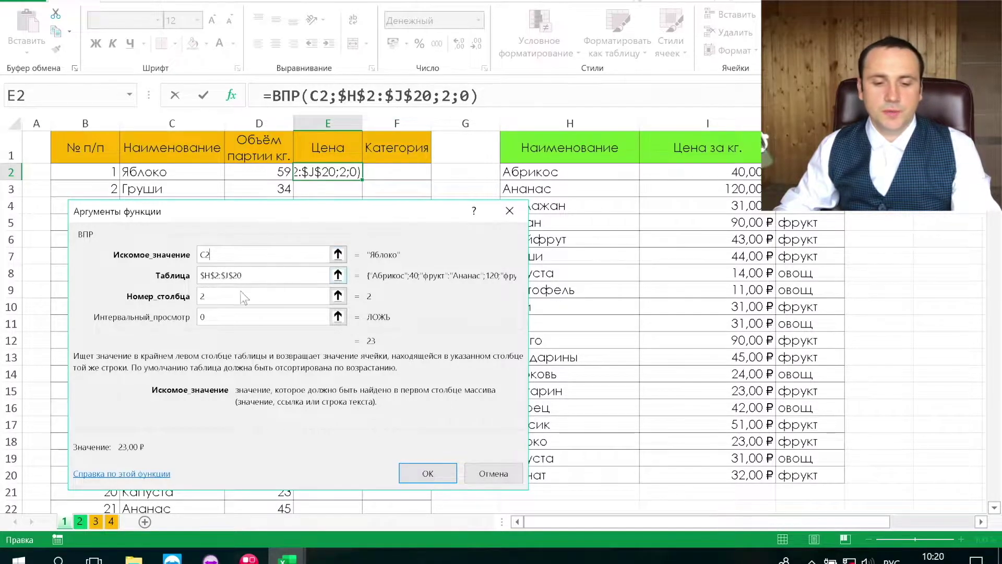
pyautogui.click(217, 314)
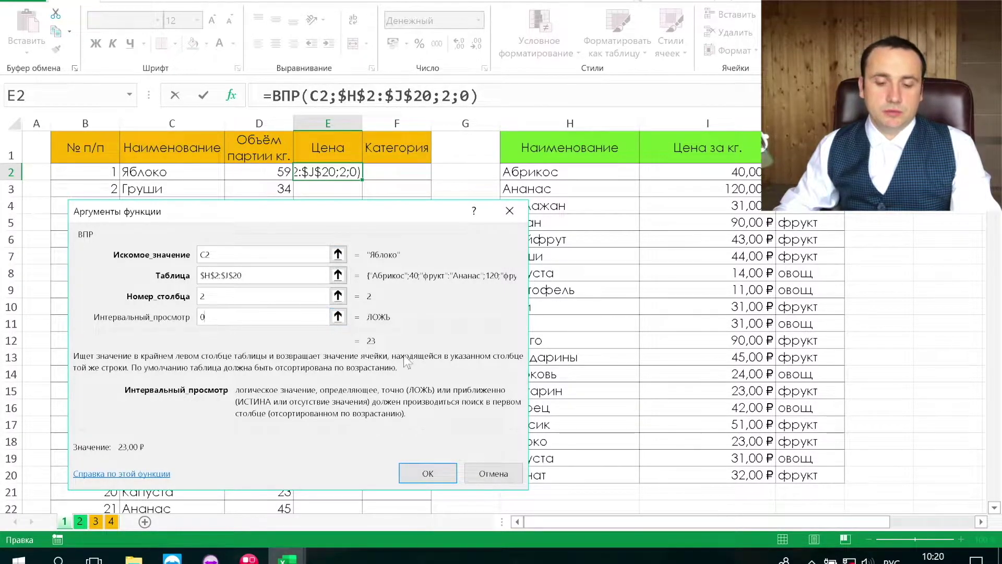
pyautogui.click(433, 472)
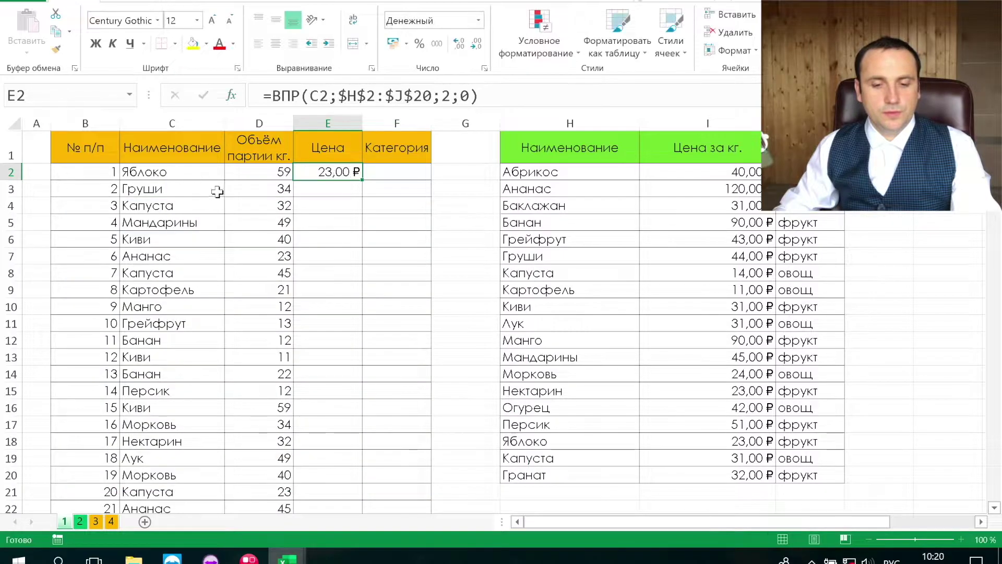
# Copy the E2 price formula down column E through row 31.
pyautogui.doubleClick(362, 179)
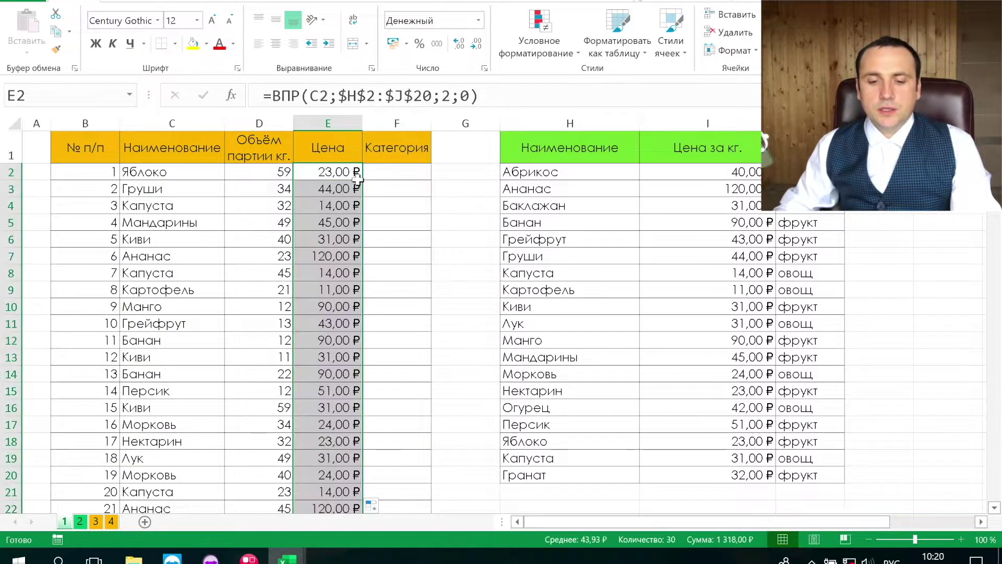
pyautogui.click(339, 173)
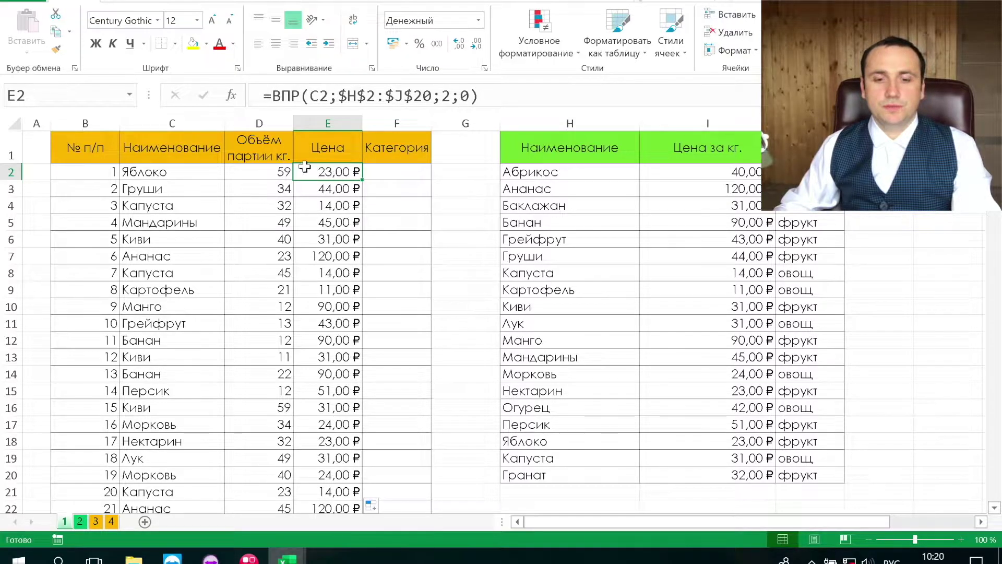
pyautogui.moveTo(257, 172); pyautogui.dragTo(258, 306)
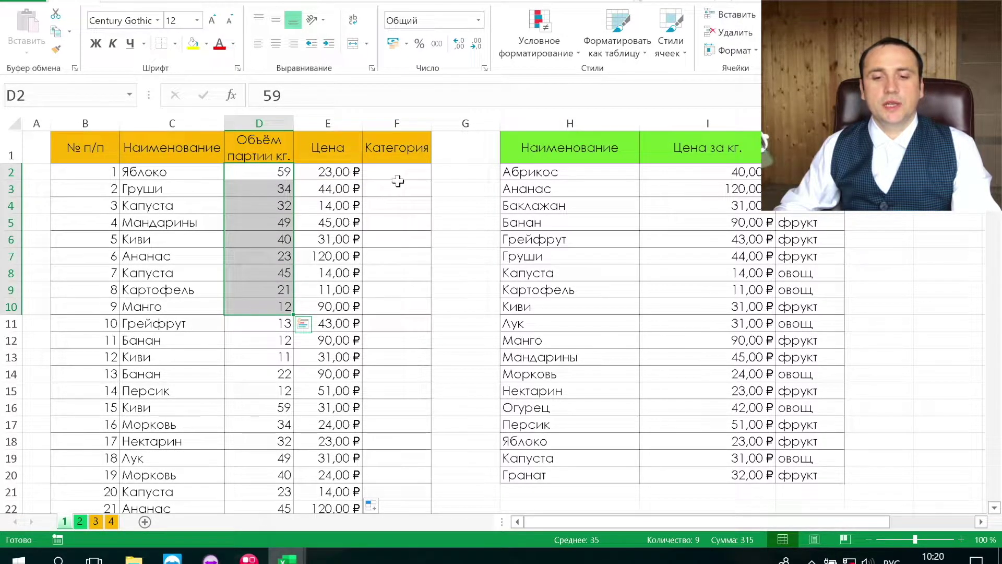
pyautogui.click(359, 176)
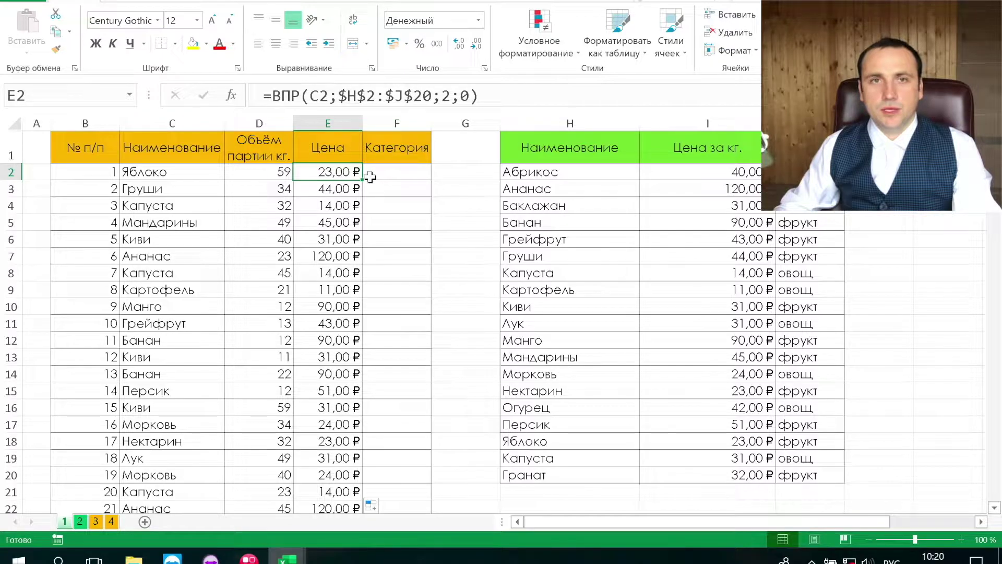
pyautogui.moveTo(364, 179)
pyautogui.mouseDown()
pyautogui.moveTo(370, 430)
pyautogui.moveTo(357, 491)
pyautogui.mouseUp()
pyautogui.scroll(1, 397, 243)
pyautogui.scroll(3, 398, 243)
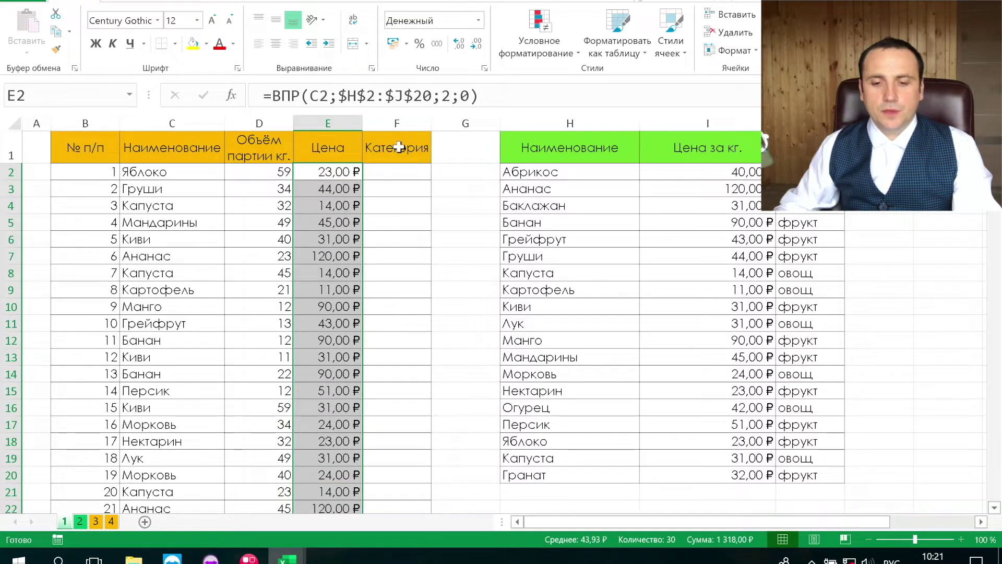
pyautogui.click(401, 172)
# Enter =ВПР(C2;$H$2:$J$20;3;0) in F2 and copy it down the Категория column.
pyautogui.write('=')
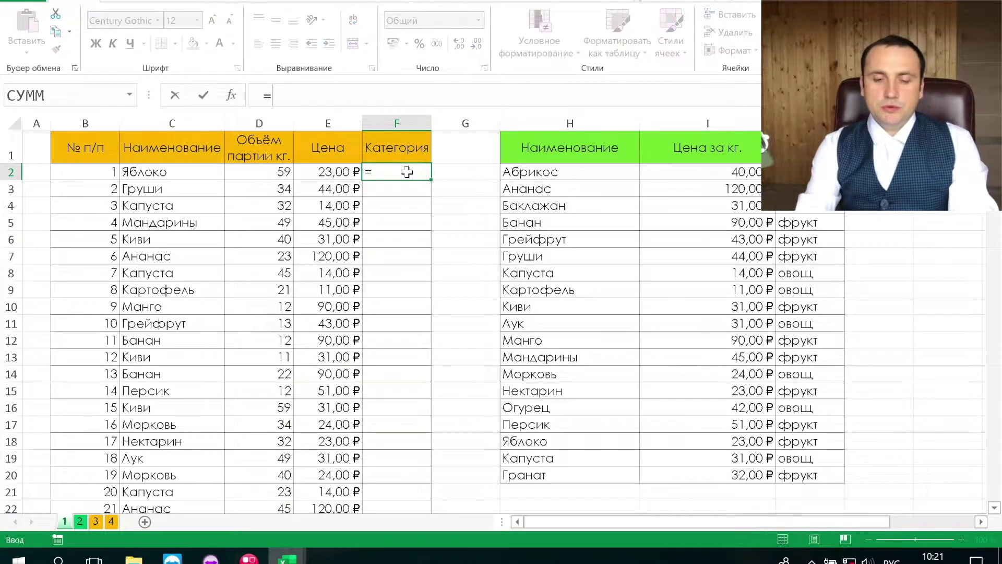
pyautogui.write('впр(')
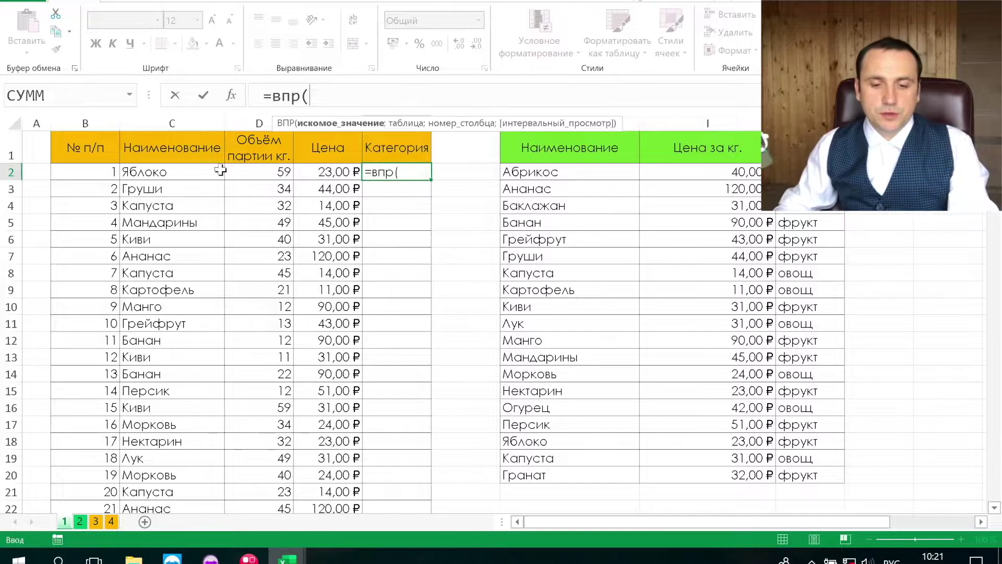
pyautogui.click(150, 171)
pyautogui.write(';')
pyautogui.moveTo(580, 173)
pyautogui.mouseDown()
pyautogui.moveTo(697, 286)
pyautogui.moveTo(794, 418)
pyautogui.moveTo(810, 480)
pyautogui.mouseUp()
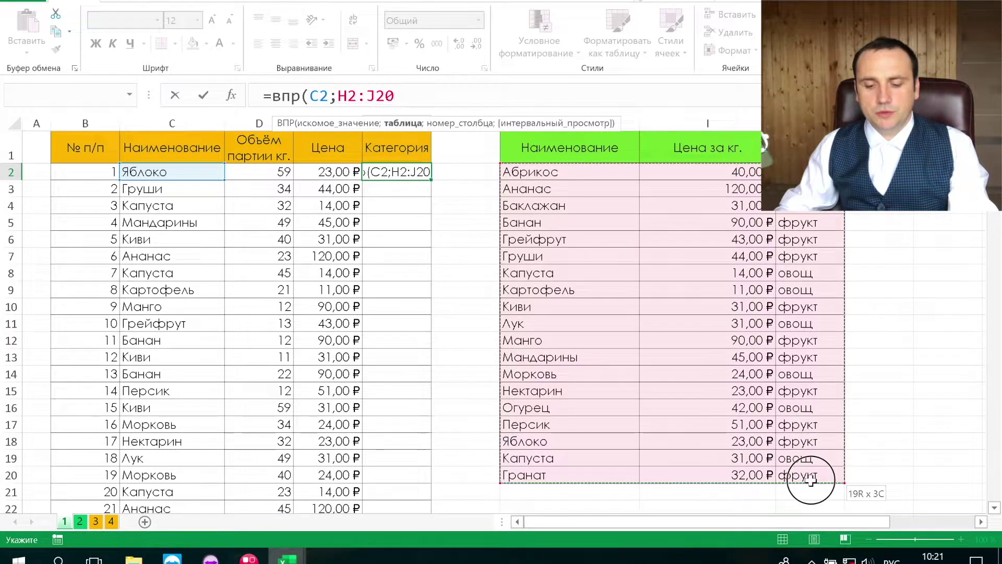
pyautogui.press('F4')
pyautogui.write('$J$20;')
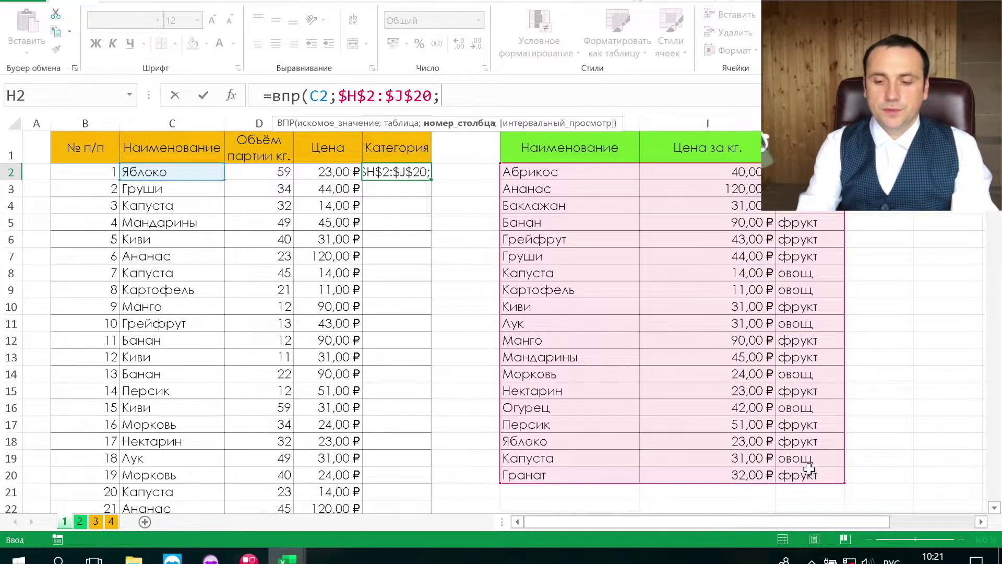
pyautogui.write('3')
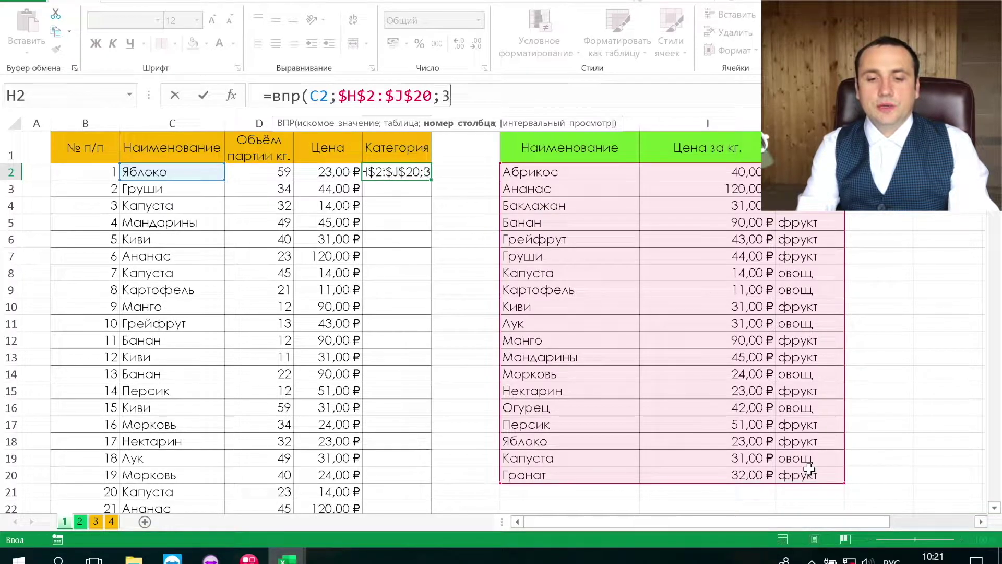
pyautogui.write(';0)')
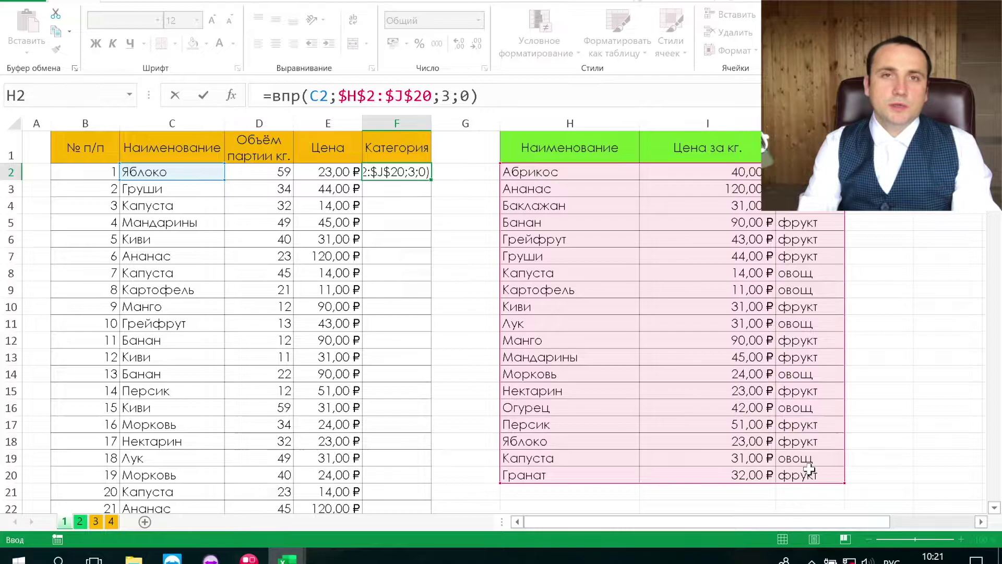
pyautogui.press('Return')
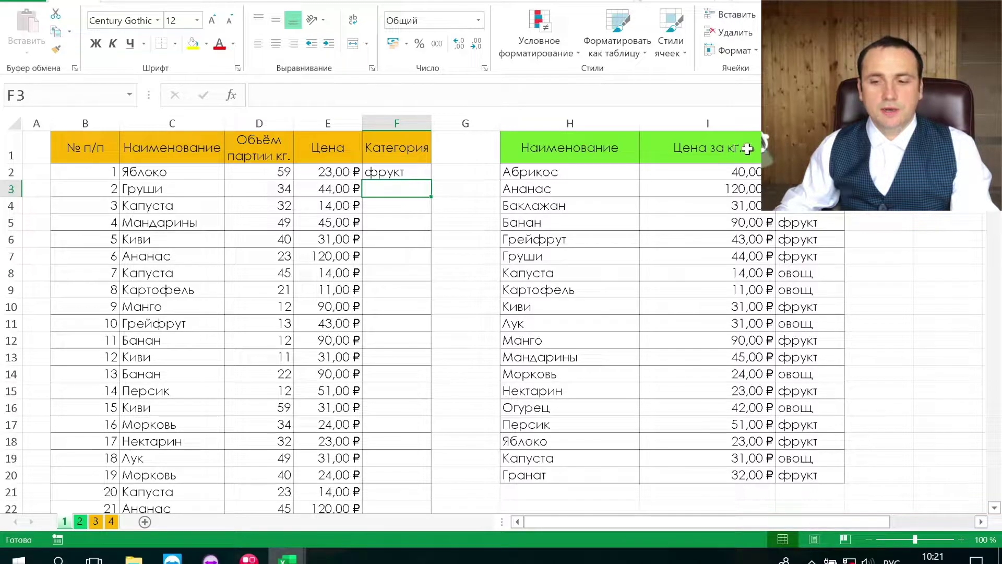
pyautogui.click(411, 172)
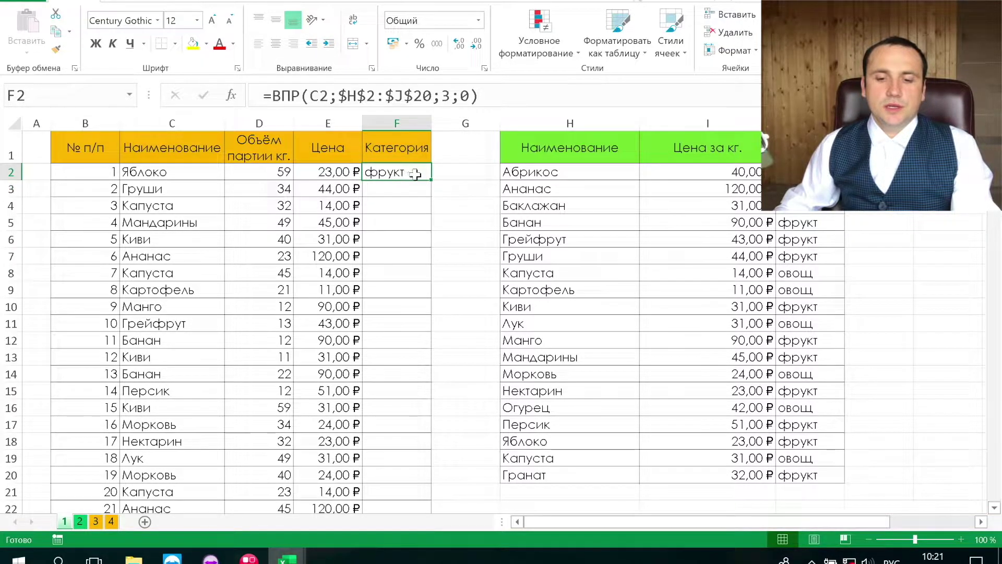
pyautogui.doubleClick(431, 180)
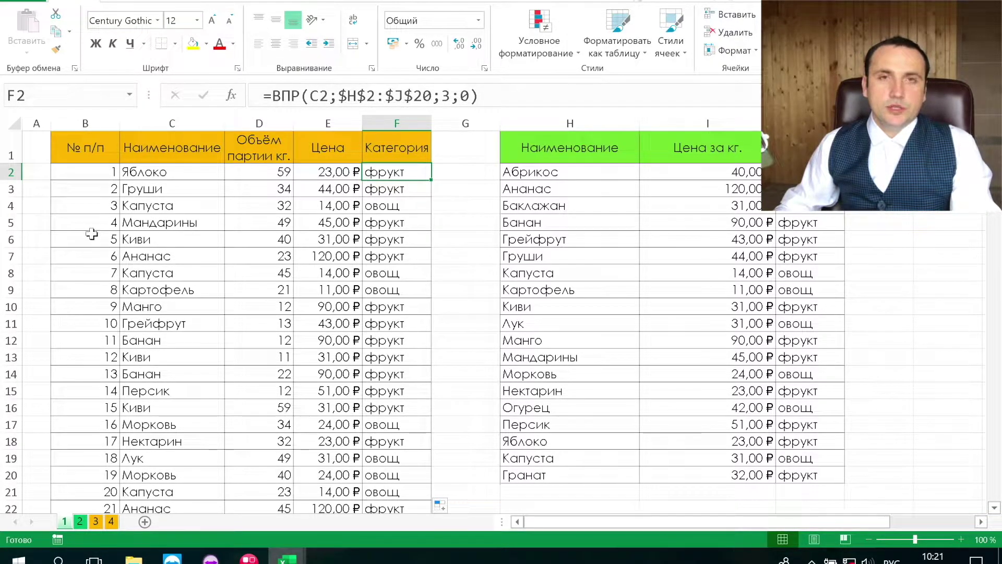
# On sheet 2, begin an HLOOKUP in C3 using C1 and the absolute table $C$7:$U$9.
pyautogui.click(80, 521)
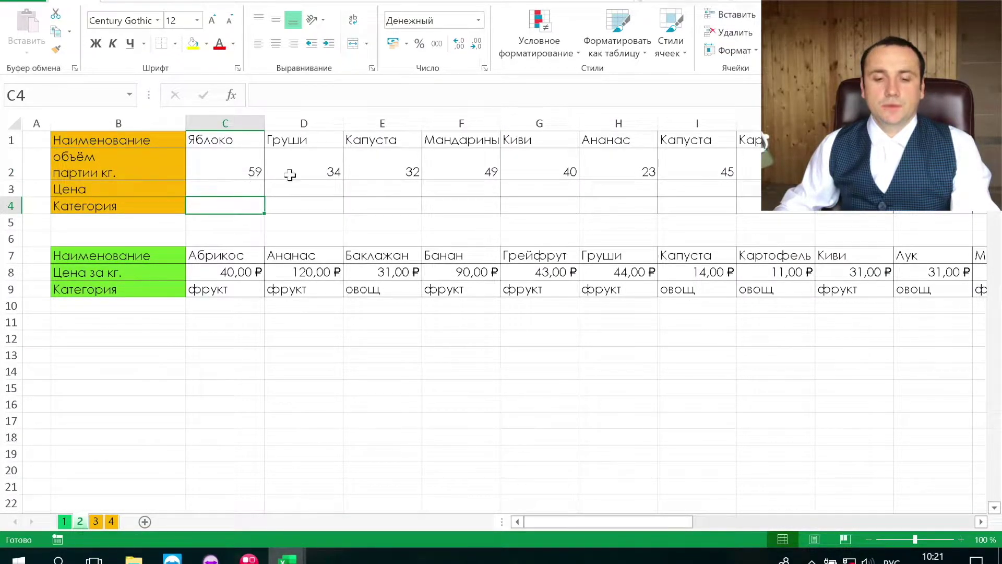
pyautogui.click(249, 191)
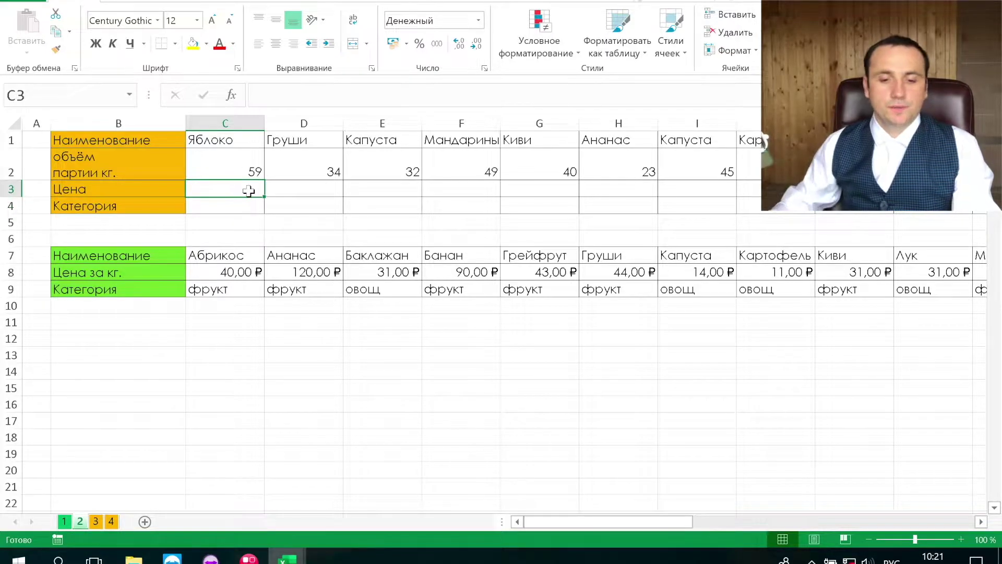
pyautogui.write('=')
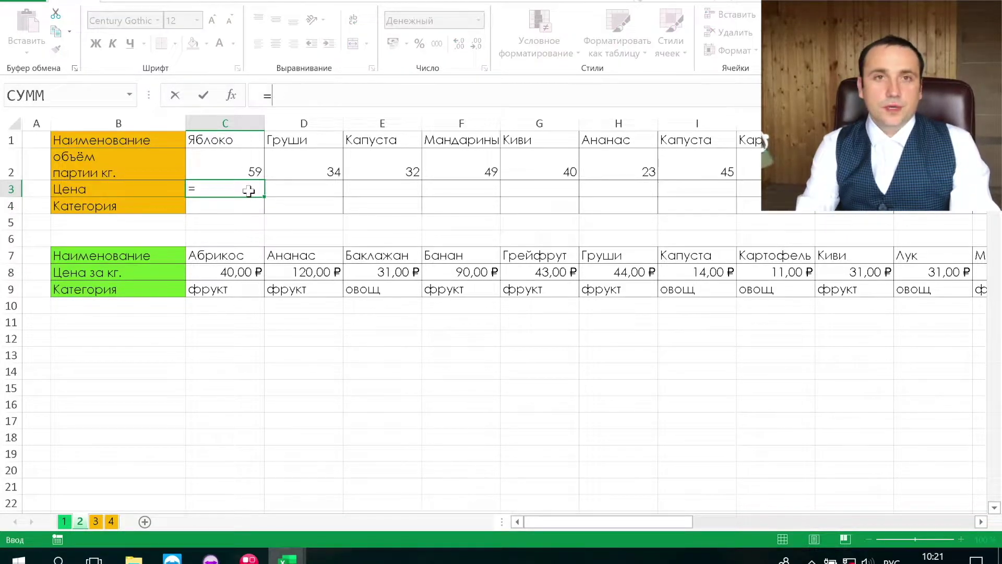
pyautogui.write('гпр(')
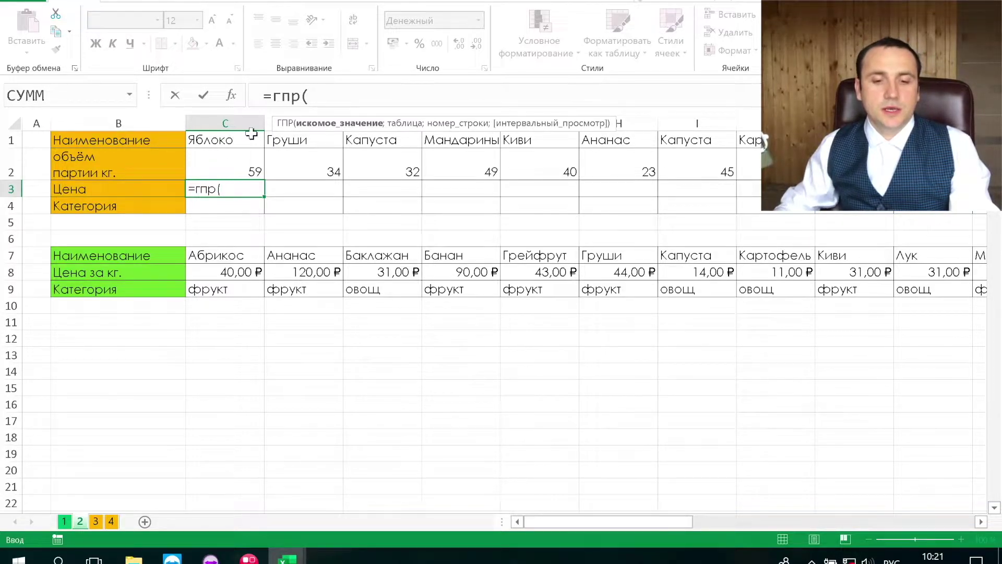
pyautogui.click(234, 139)
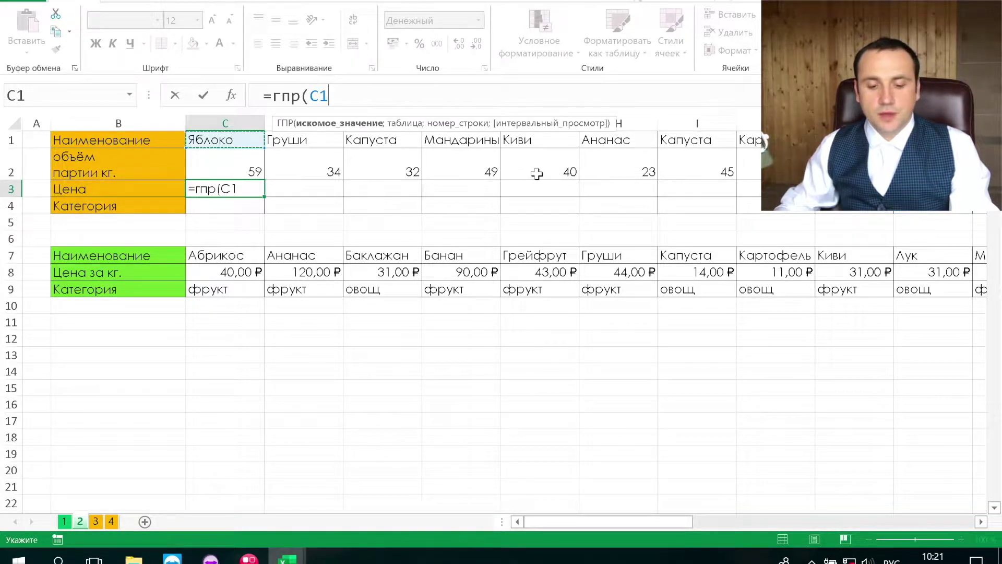
pyautogui.write(';')
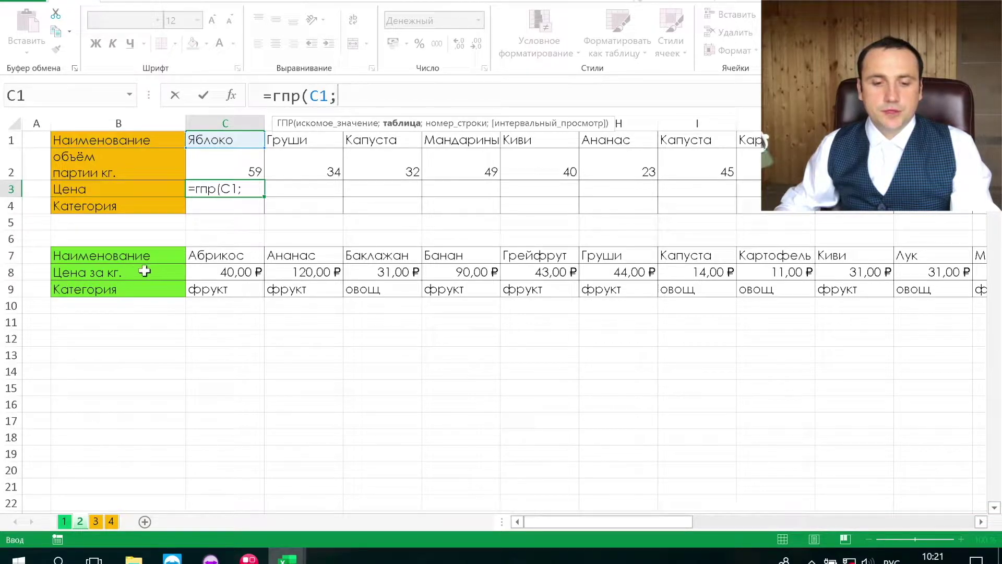
pyautogui.moveTo(216, 261)
pyautogui.mouseDown()
pyautogui.moveTo(976, 286)
pyautogui.moveTo(864, 296)
pyautogui.mouseUp()
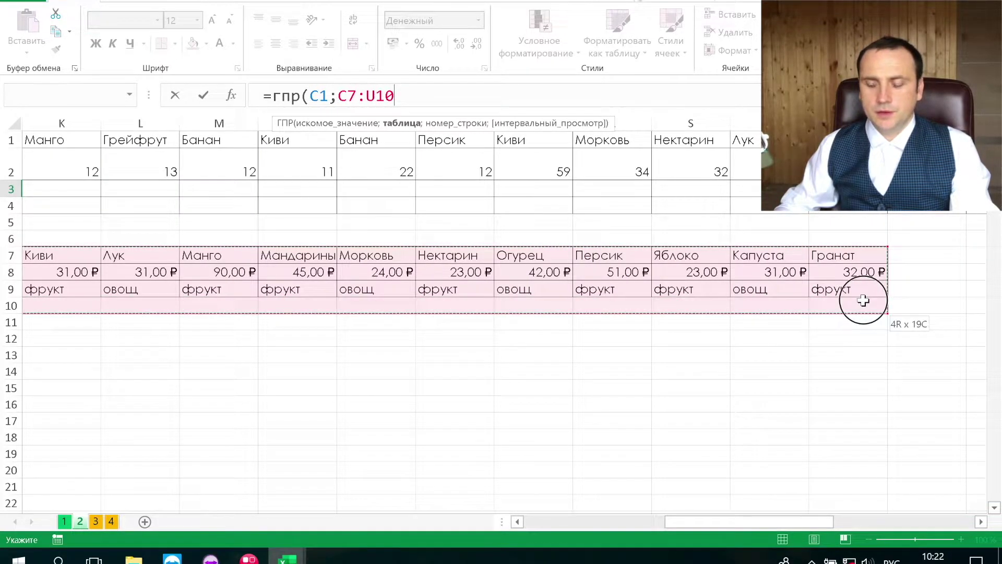
pyautogui.press('F4')
# Finish with row 2 and exact match 0, lock the lookup value to C$1, and commit.
pyautogui.write(';')
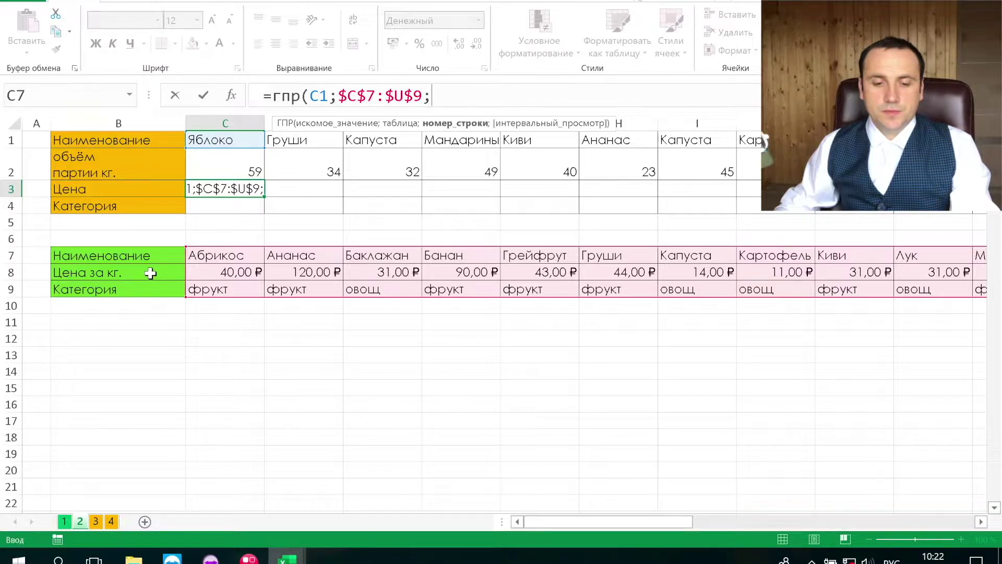
pyautogui.write('2')
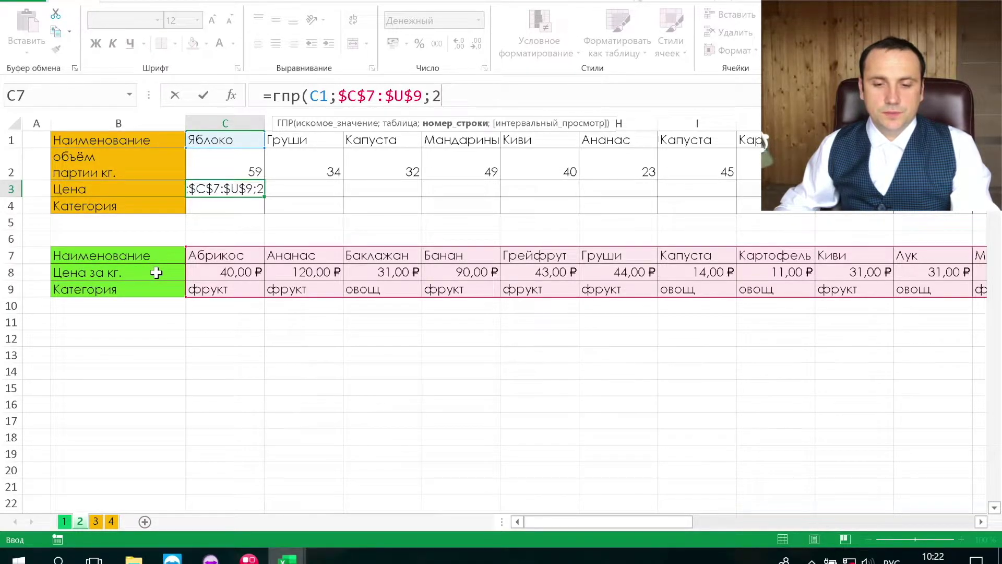
pyautogui.write(';0')
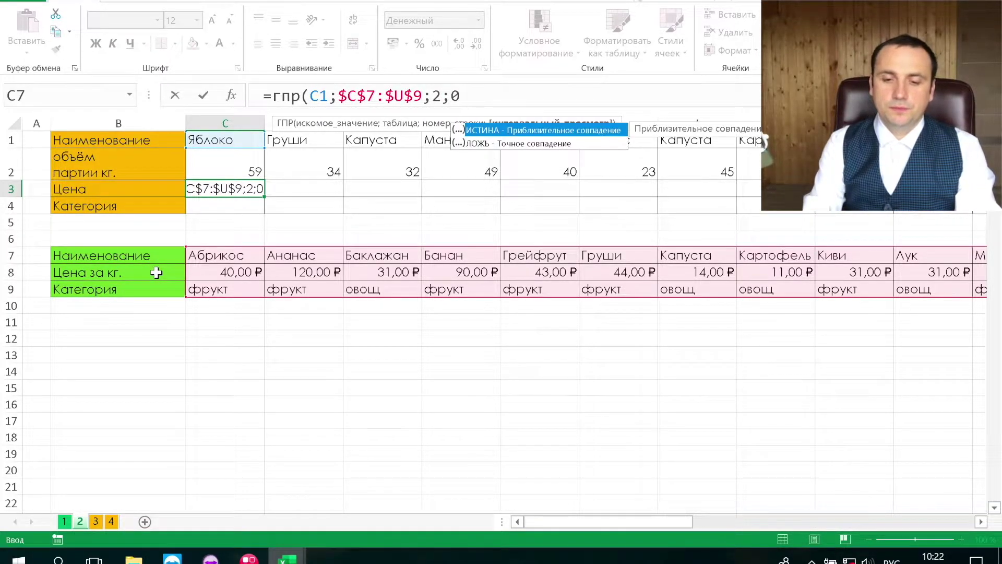
pyautogui.write(')')
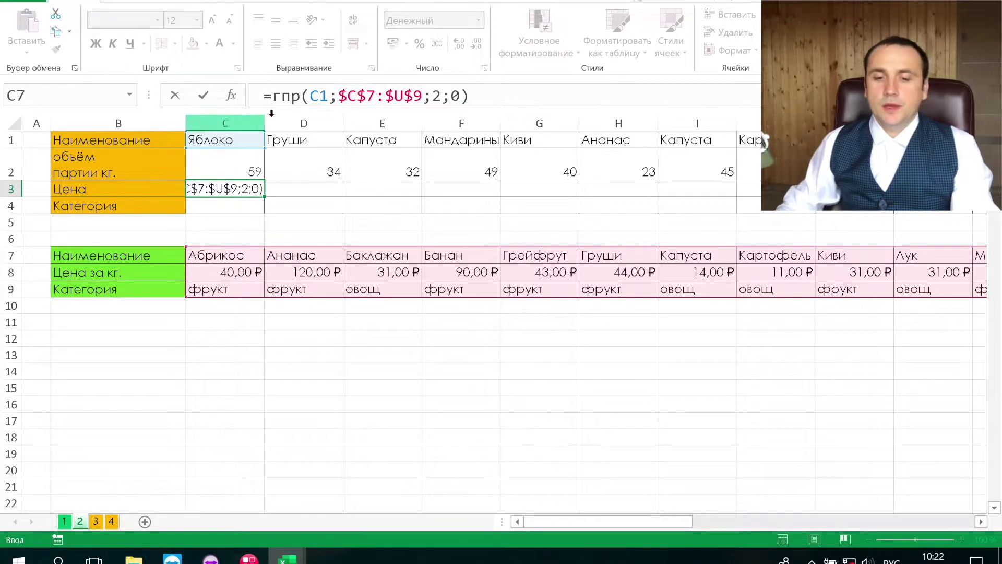
pyautogui.click(323, 96)
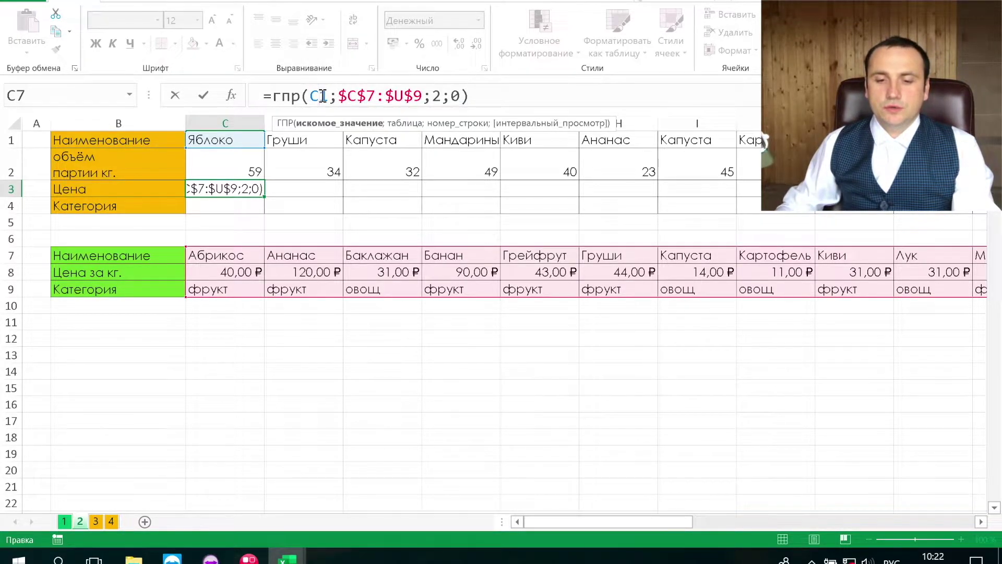
pyautogui.press('F4')
pyautogui.press('F4')
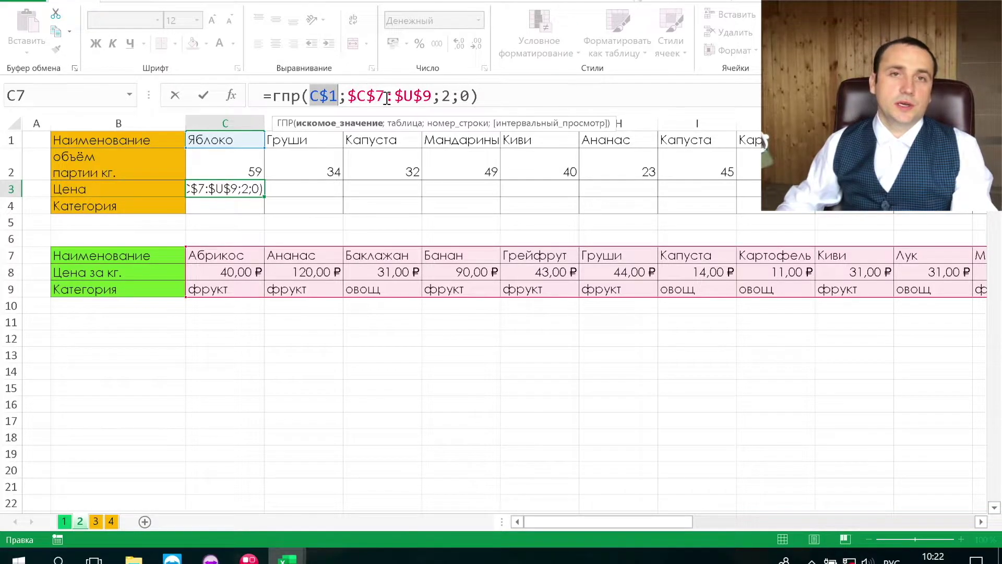
pyautogui.press('Return')
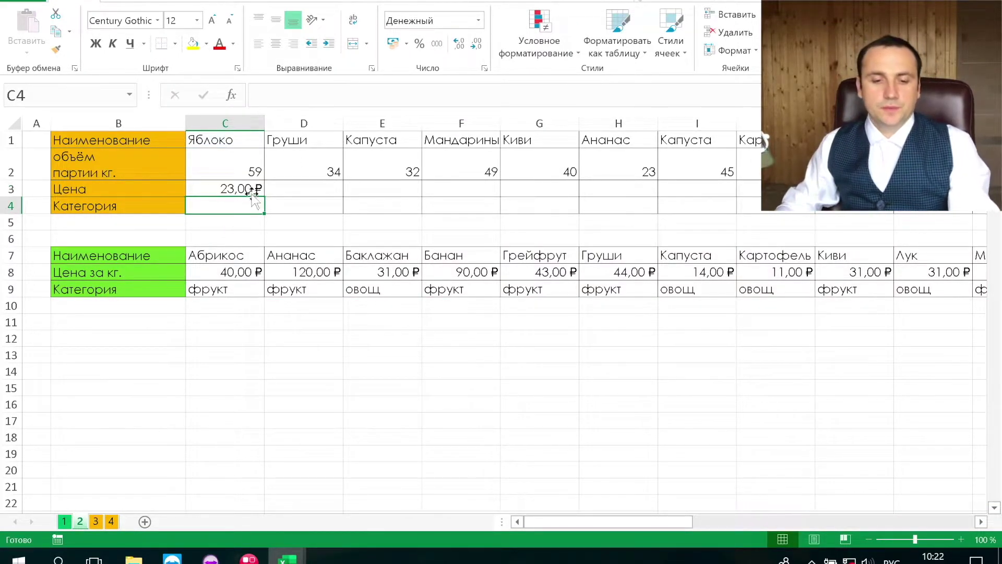
# Copy the price lookup into C4 and change its row index to 3 for the category.
pyautogui.click(251, 190)
pyautogui.moveTo(265, 198); pyautogui.dragTo(266, 214)
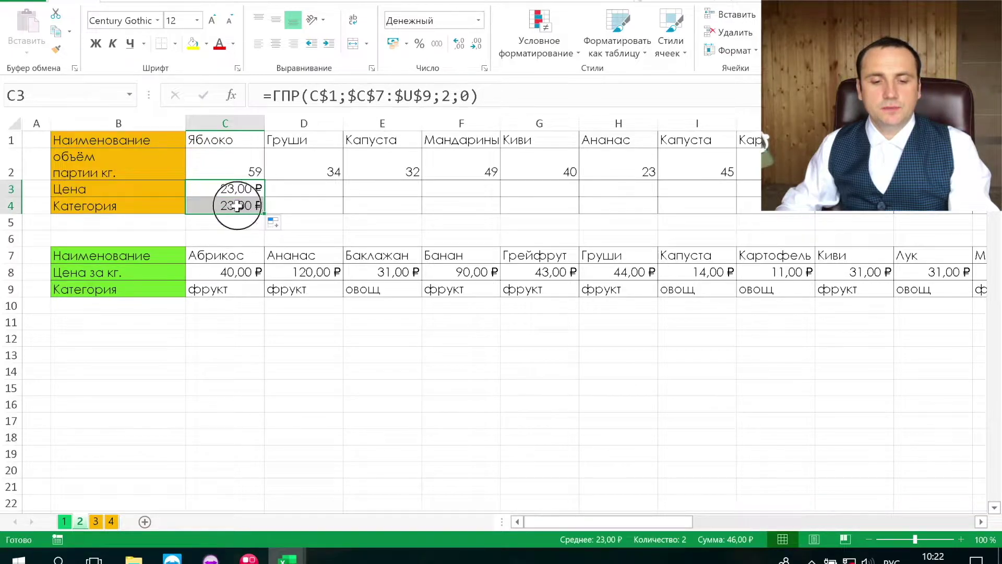
pyautogui.doubleClick(446, 96)
pyautogui.write('3')
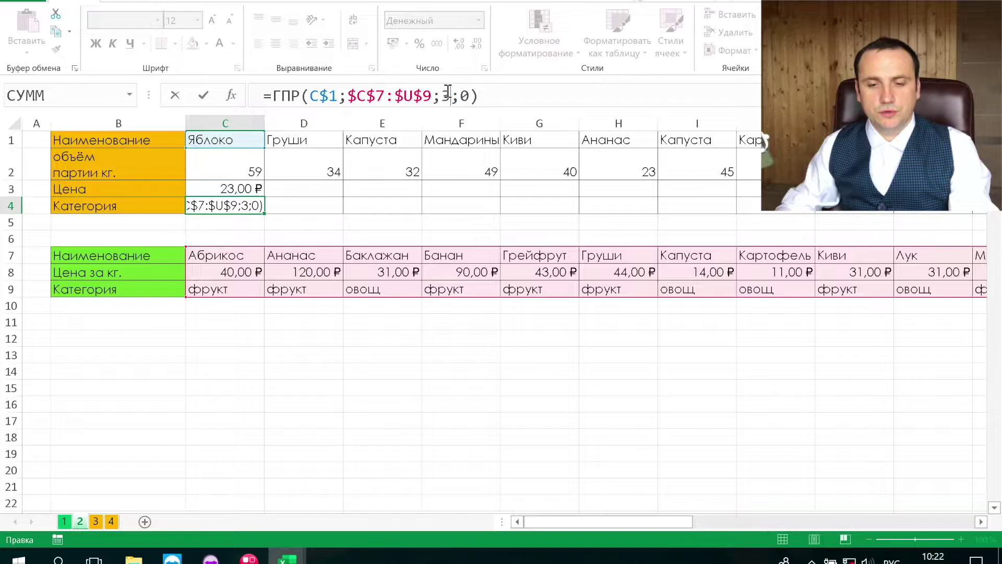
pyautogui.press('Tab')
# Fill both lookups right across all product columns, e.g. Груши 44,00 ₽ фрукт.
pyautogui.moveTo(224, 189); pyautogui.dragTo(224, 204)
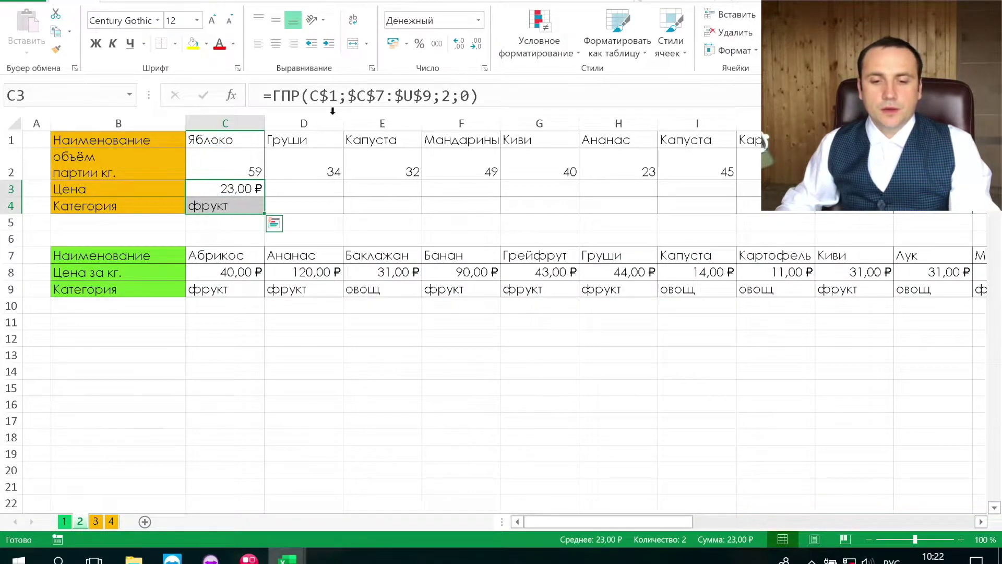
pyautogui.moveTo(261, 214); pyautogui.dragTo(995, 219)
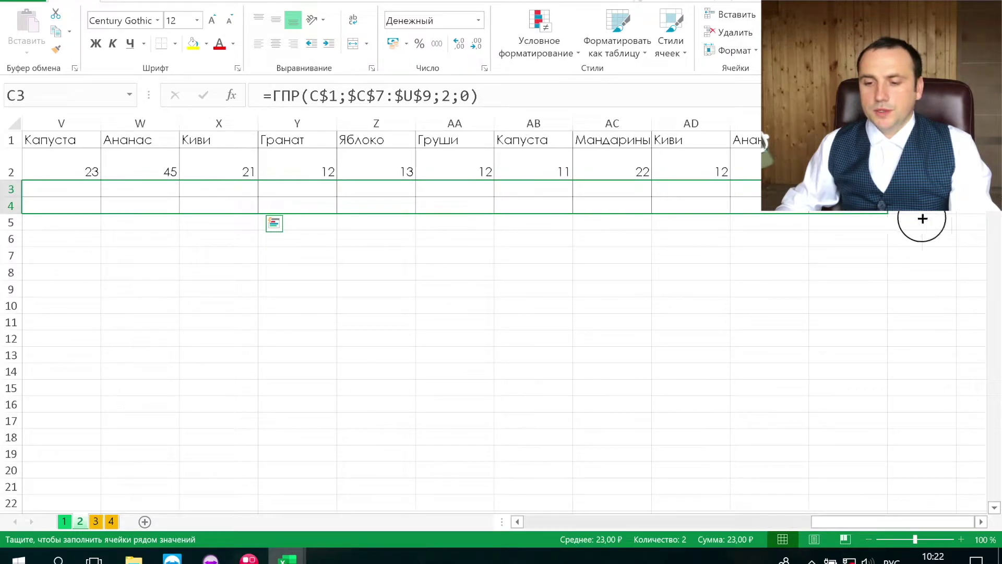
pyautogui.moveTo(994, 219); pyautogui.dragTo(908, 222)
pyautogui.hotkey('ctrl', 'BackSpace')
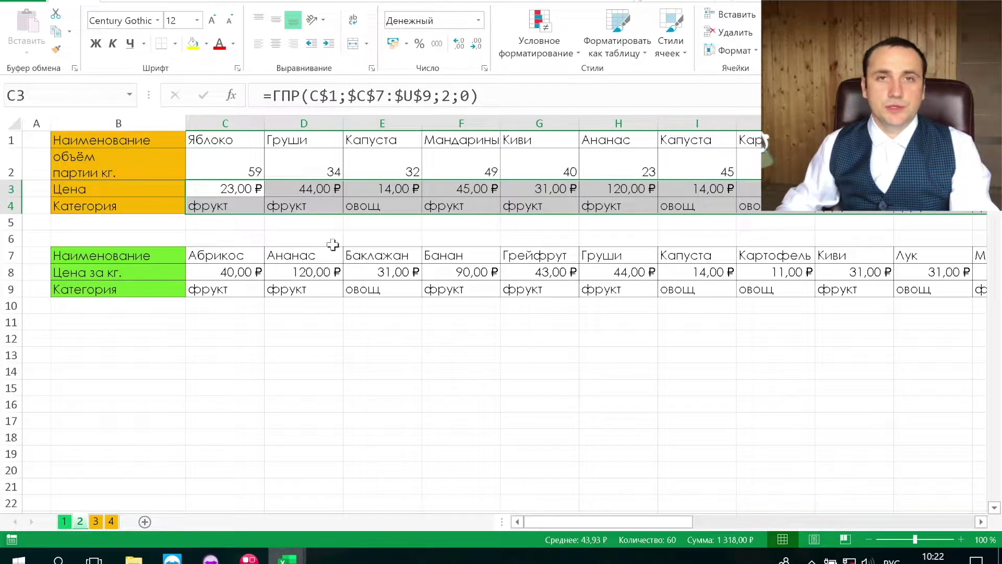
pyautogui.click(240, 254)
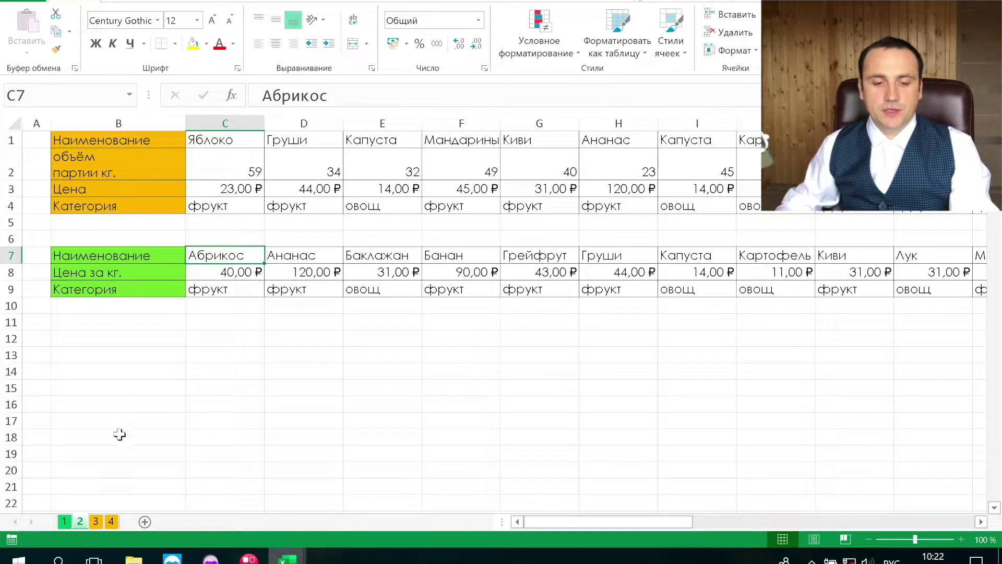
# Review the reference list of names and prices and the empty column G on sheet 1.
pyautogui.click(65, 521)
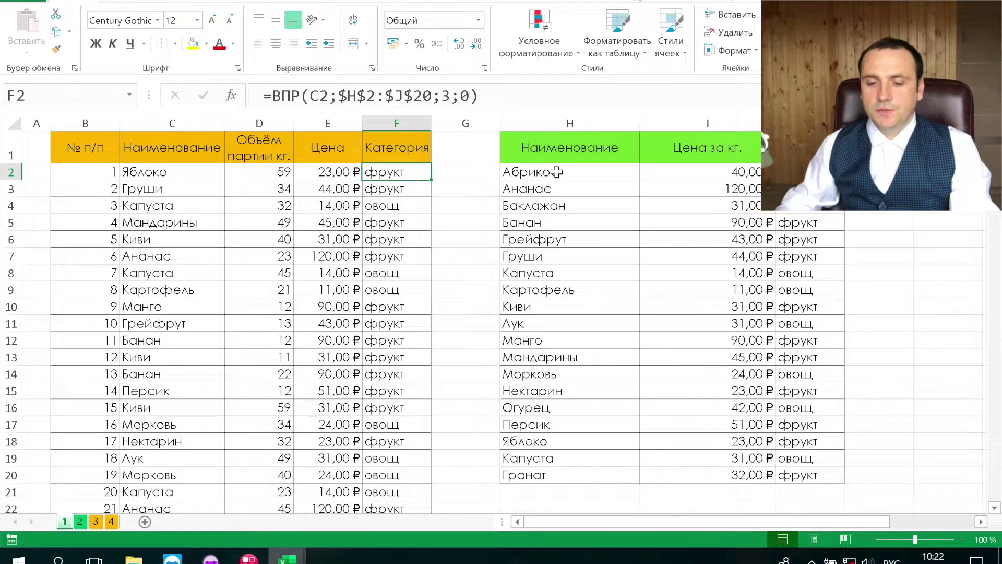
pyautogui.moveTo(545, 172); pyautogui.dragTo(787, 448)
pyautogui.moveTo(481, 171)
pyautogui.mouseDown()
pyautogui.moveTo(469, 454)
pyautogui.moveTo(480, 533)
pyautogui.mouseUp()
pyautogui.scroll(3, 548, 308)
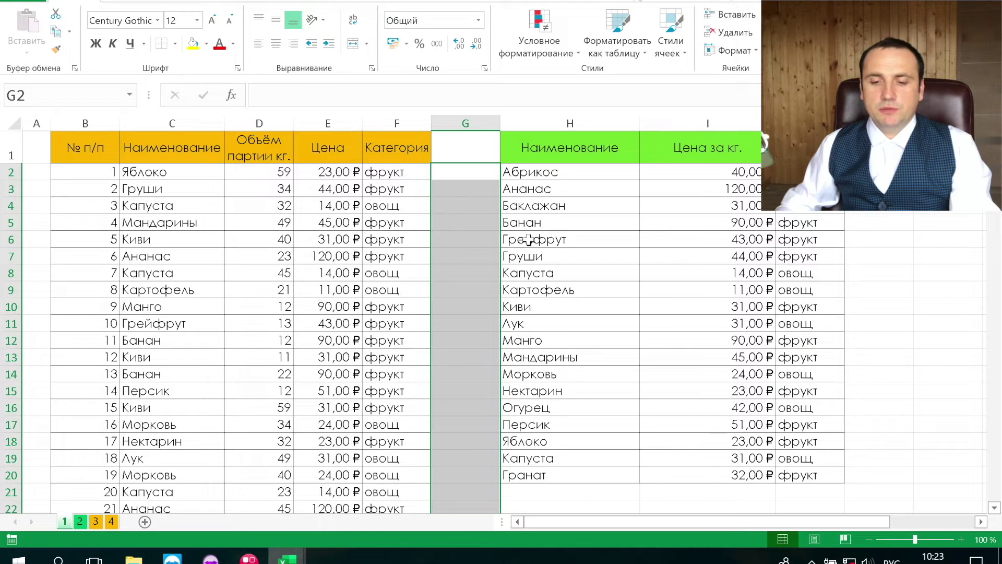
pyautogui.moveTo(522, 179); pyautogui.dragTo(769, 455)
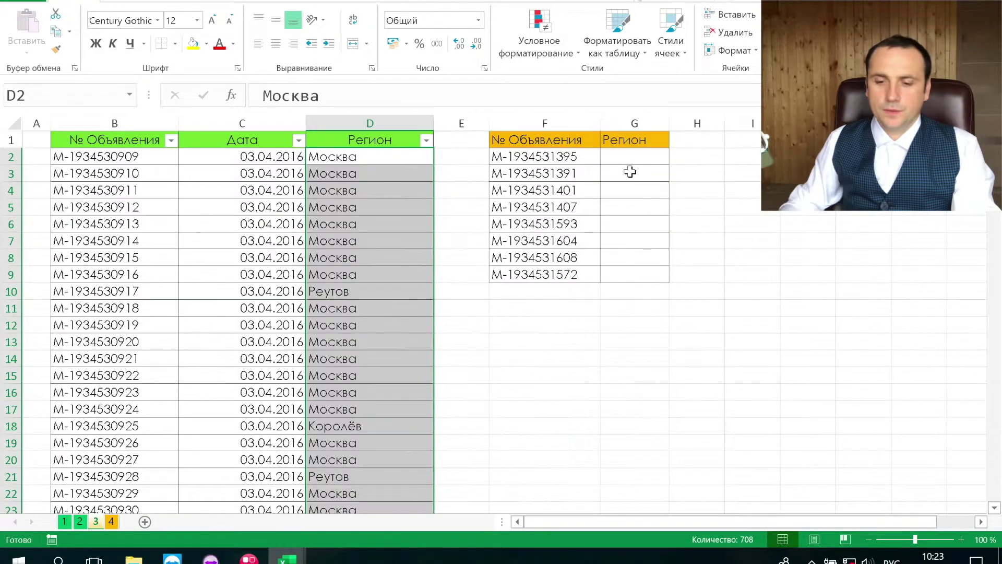
# On the ad-numbers sheet, centre the Регион heading in G1 and start =ВПР( in G2.
pyautogui.click(631, 156)
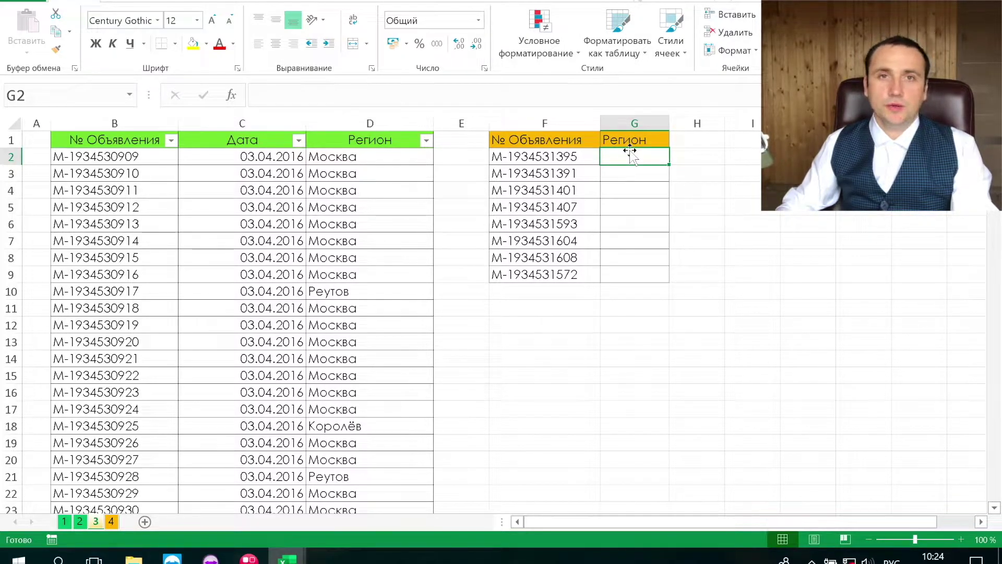
pyautogui.click(365, 136)
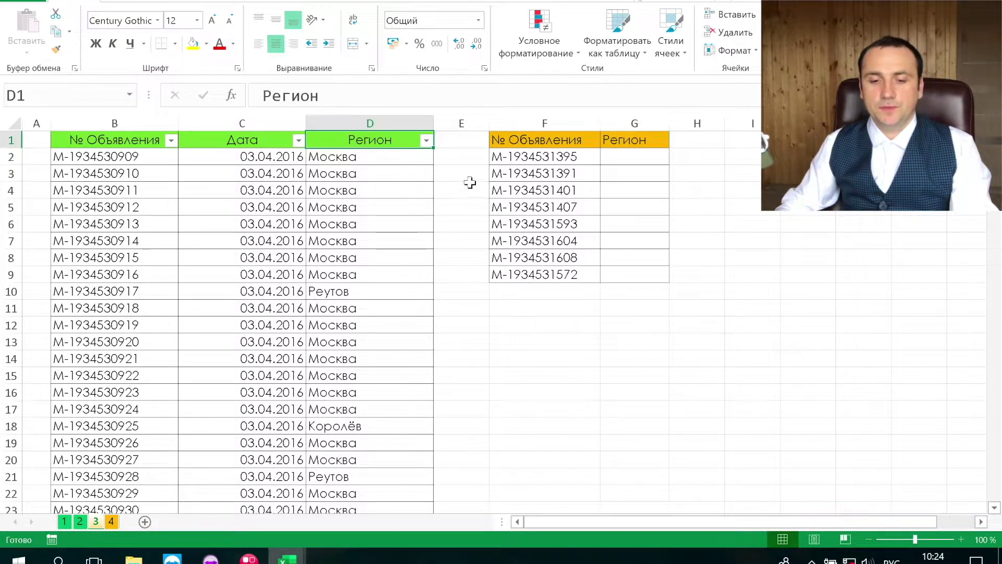
pyautogui.click(630, 157)
pyautogui.click(634, 136)
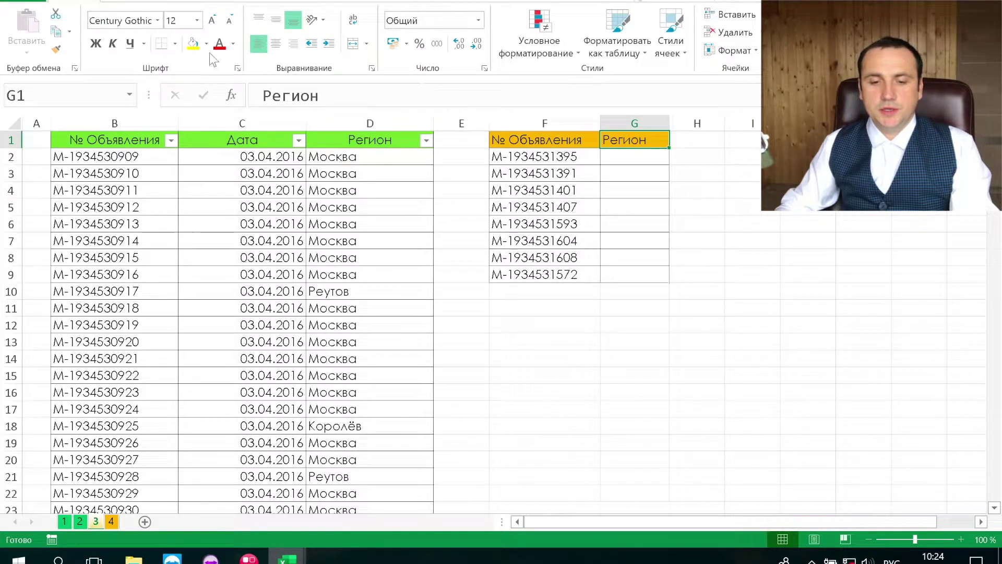
pyautogui.click(276, 44)
pyautogui.click(657, 155)
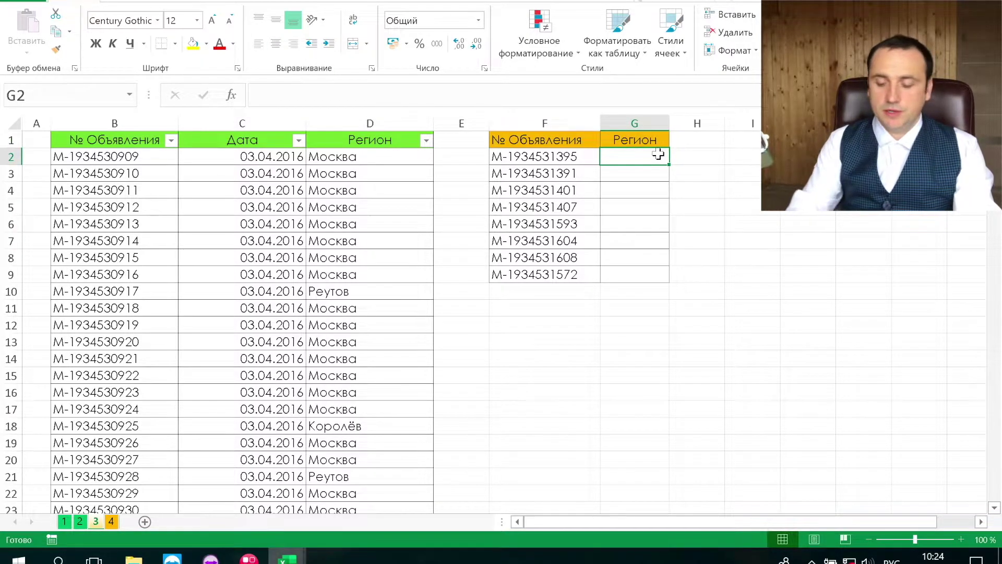
pyautogui.write('=Впр(')
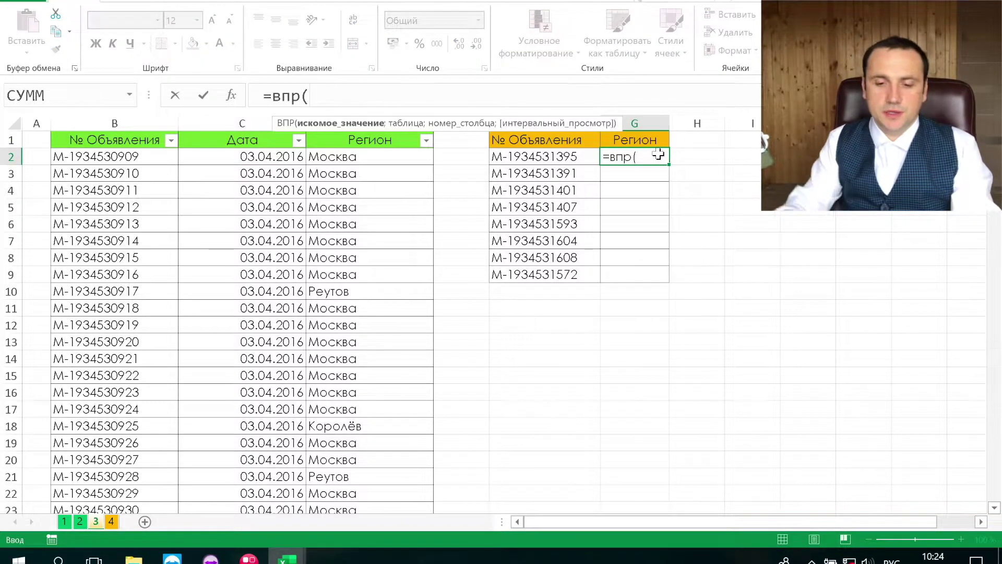
# Enter =ВПР(F2;B:D;3;0) in G2 and copy it down to G9, showing regions like Видное.
pyautogui.click(538, 155)
pyautogui.write(';')
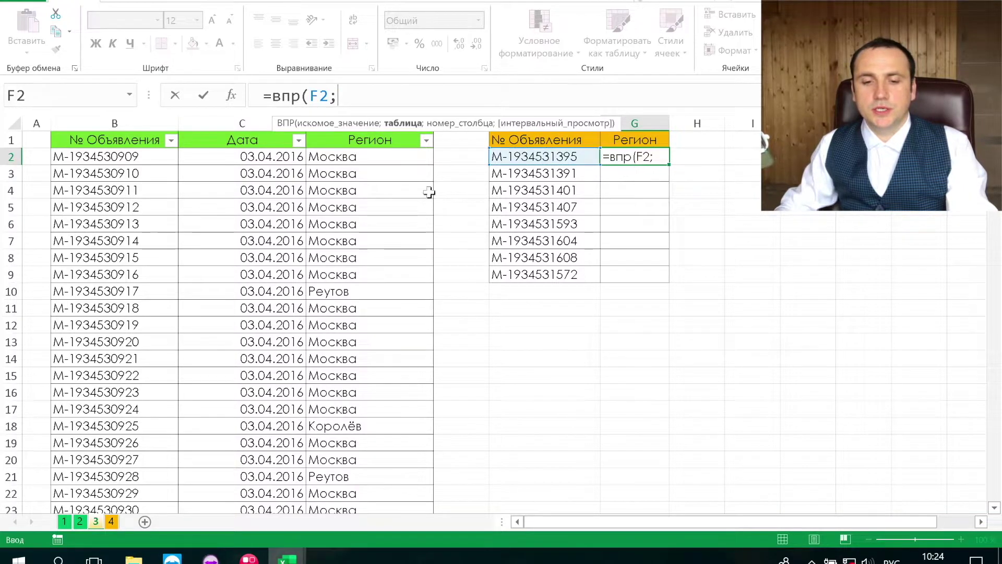
pyautogui.moveTo(108, 124); pyautogui.dragTo(389, 135)
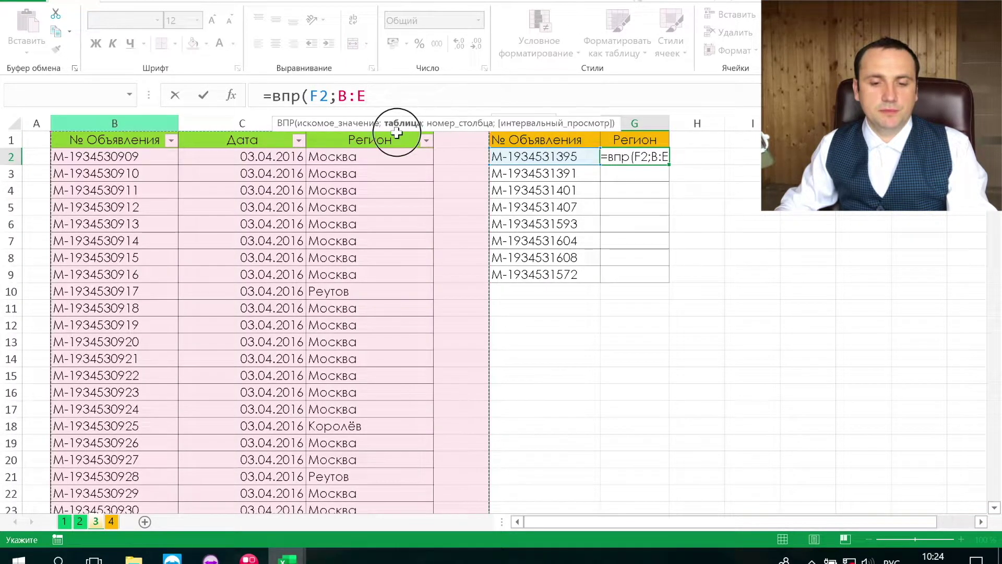
pyautogui.write(';')
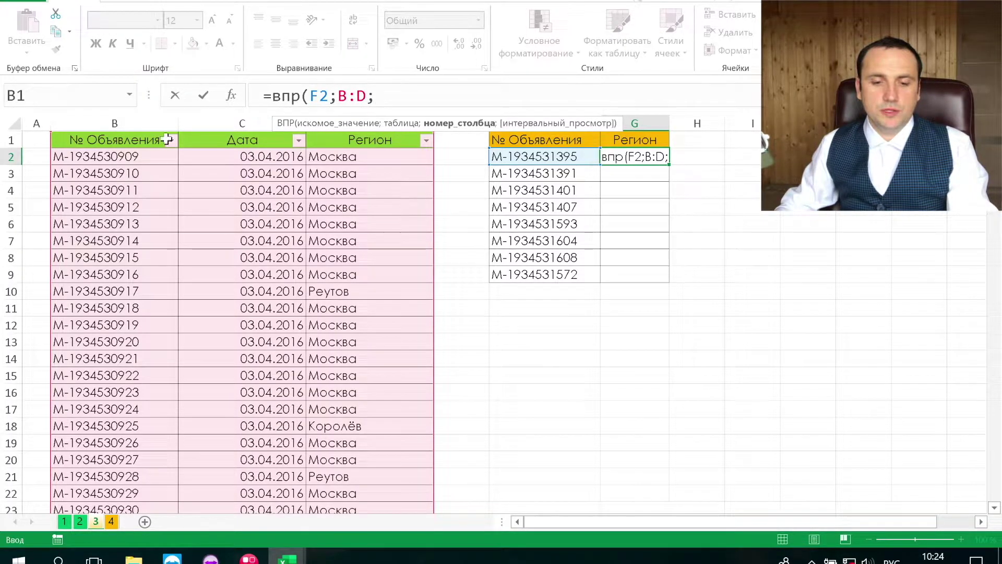
pyautogui.write('3')
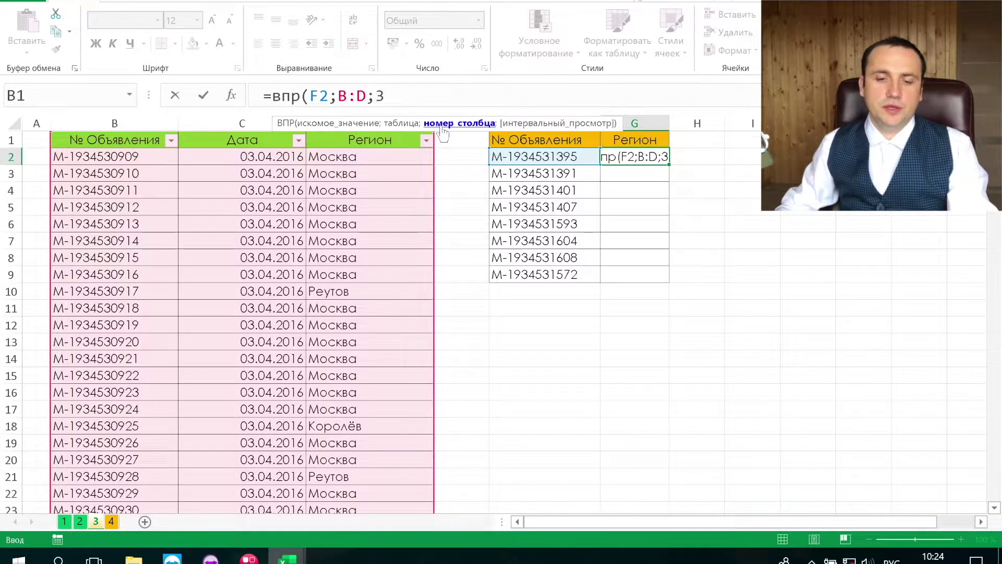
pyautogui.write(';0)')
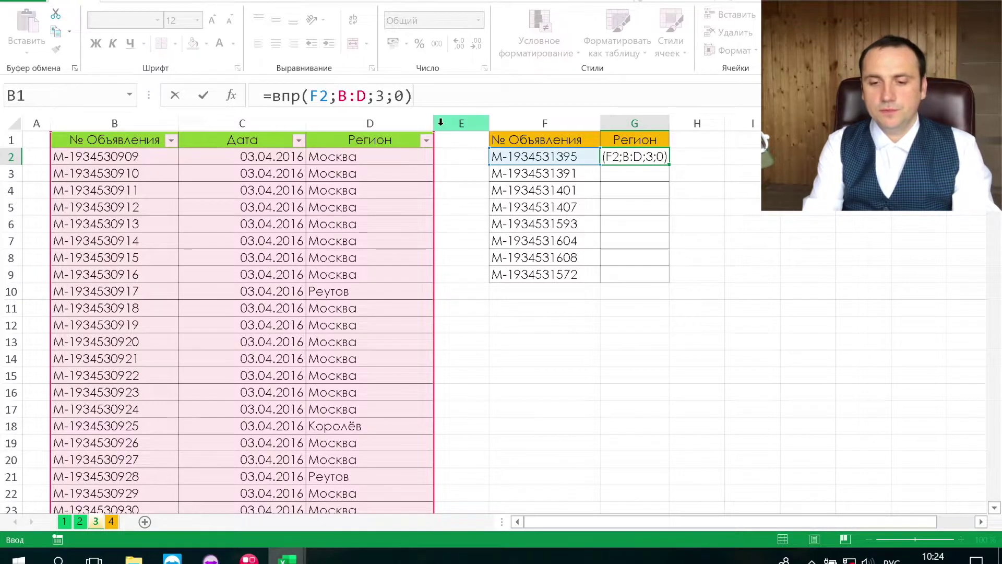
pyautogui.press('Return')
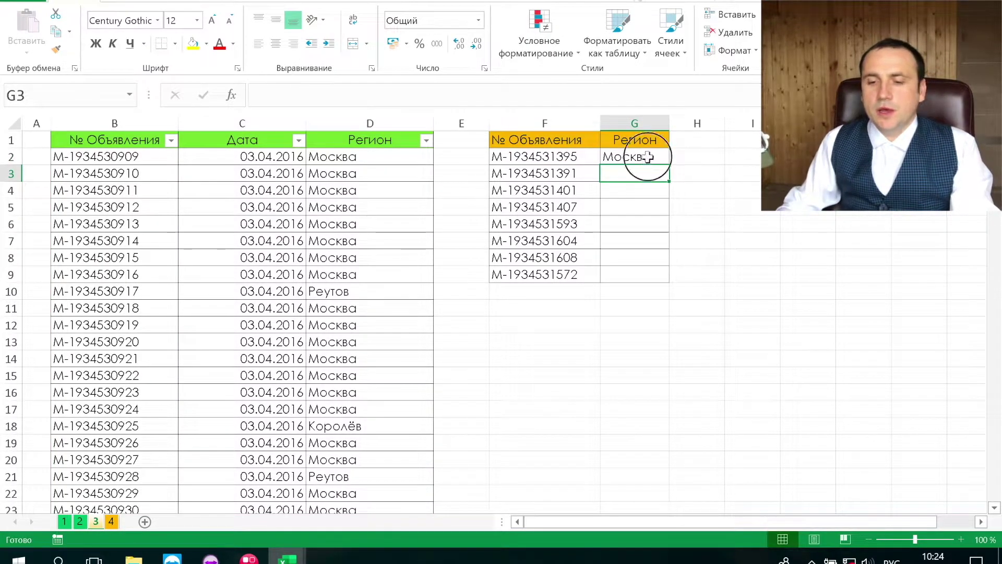
pyautogui.click(647, 157)
pyautogui.moveTo(669, 165); pyautogui.dragTo(668, 279)
pyautogui.click(587, 239)
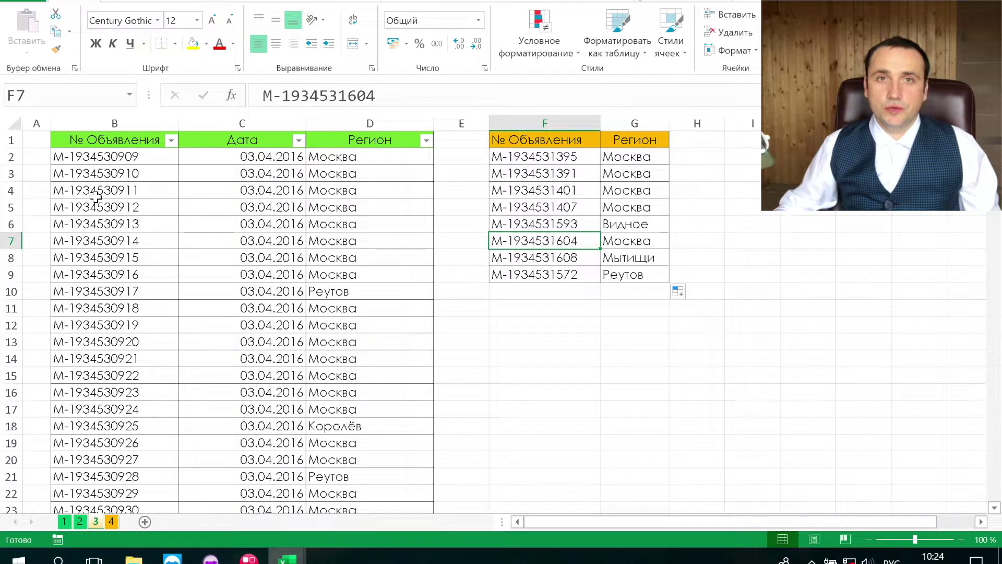
# Name the base table range B1:D709 'база' through the Name Box.
pyautogui.click(703, 154)
pyautogui.click(153, 141)
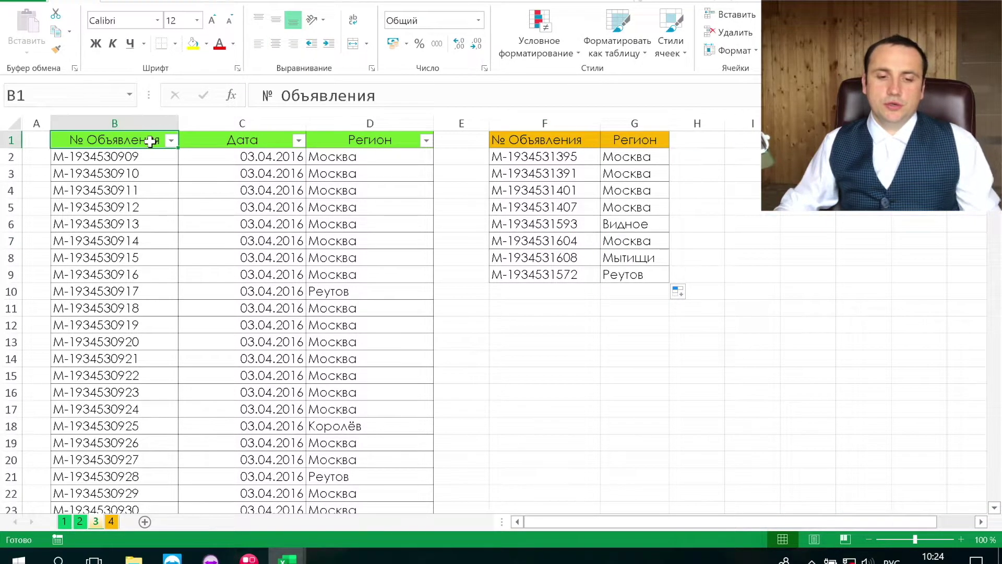
pyautogui.hotkey('ctrl', 'shift', 'Right')
pyautogui.hotkey('ctrl', 'shift', 'Down')
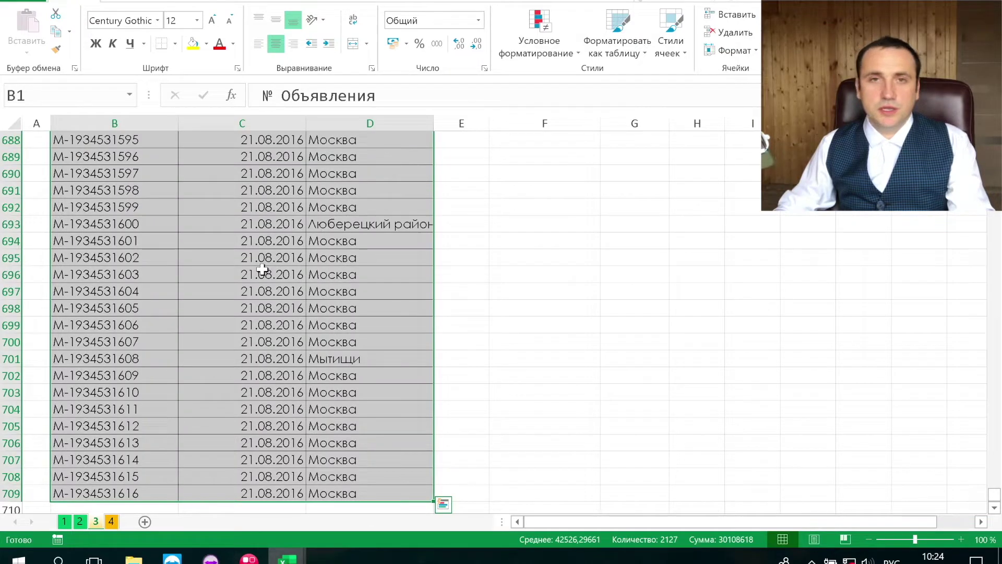
pyautogui.click(49, 95)
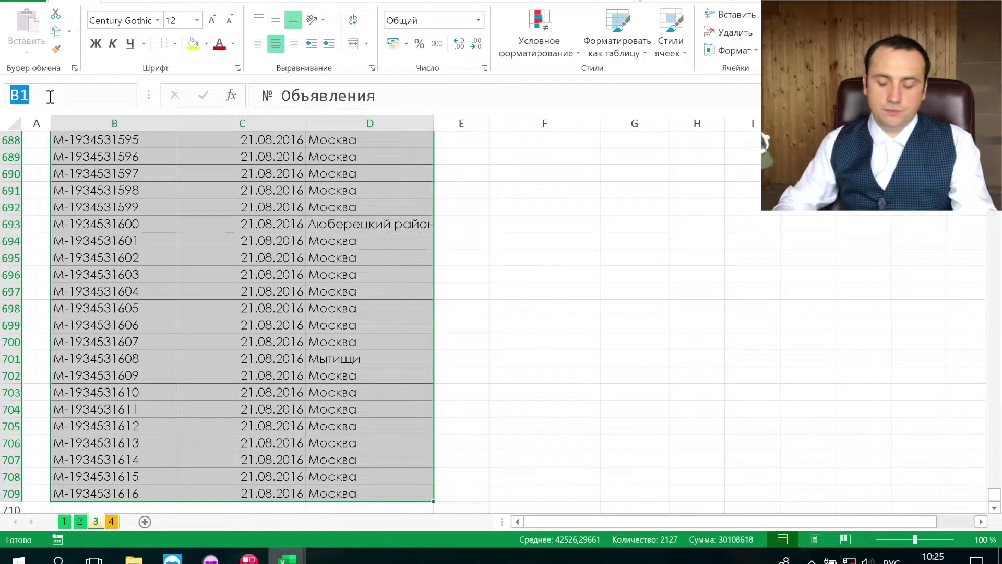
pyautogui.write('база')
pyautogui.press('Return')
pyautogui.hotkey('ctrl', 'Up')
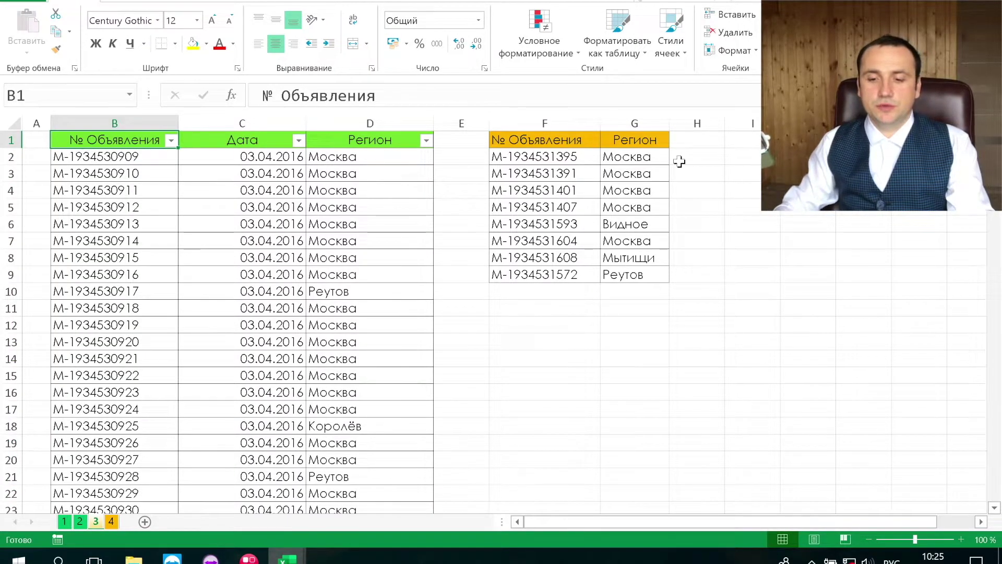
# Clear the #Н/Д results from H2:H9.
pyautogui.moveTo(667, 141); pyautogui.dragTo(700, 275)
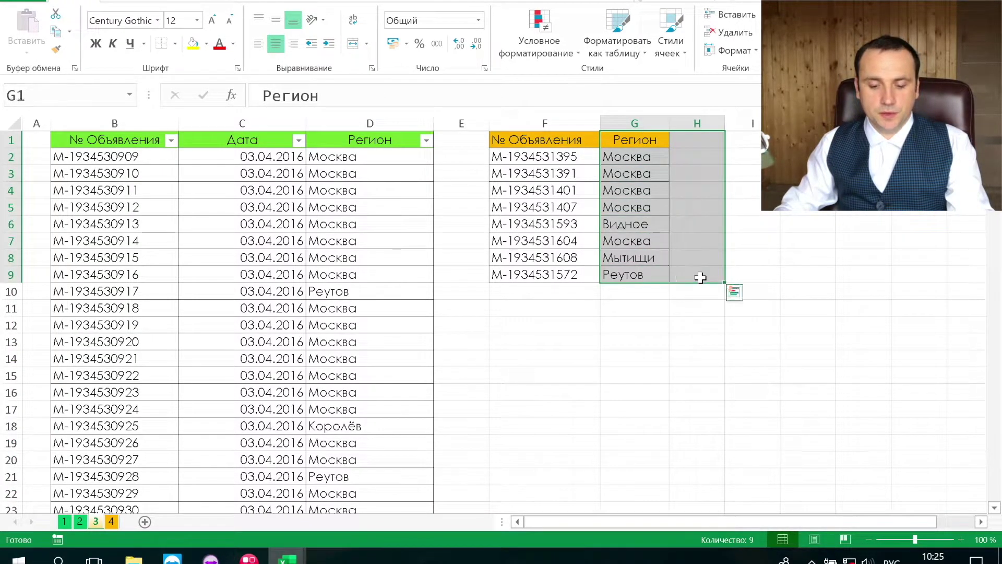
pyautogui.moveTo(700, 157); pyautogui.dragTo(706, 275)
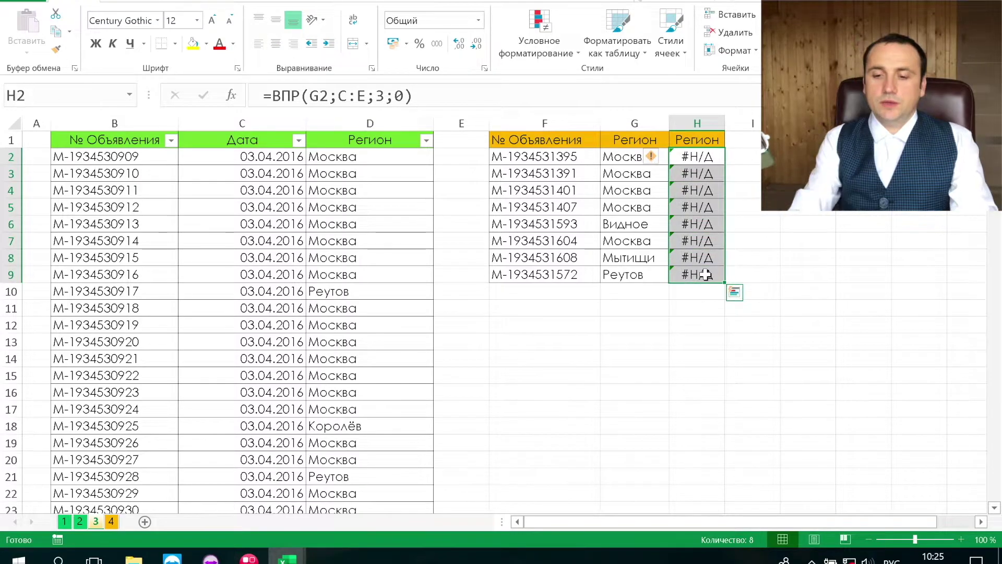
pyautogui.press('Delete')
pyautogui.hotkey('shift', 'BackSpace')
# Enter =ВПР(F2;база;3;0) in H2, inserting the name база from the F3 list.
pyautogui.write('впр(')
pyautogui.press('Left')
pyautogui.press('Left')
pyautogui.write(';')
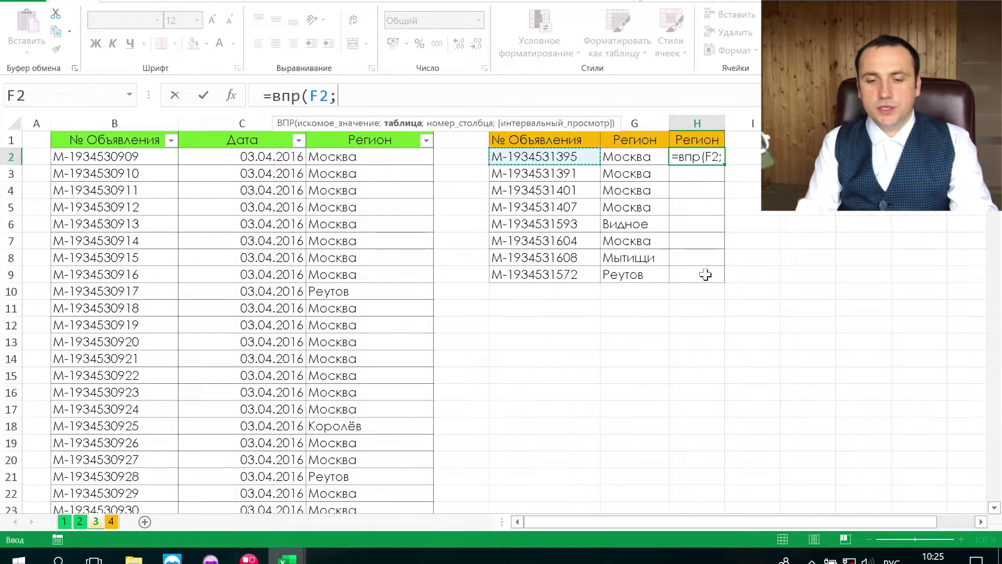
pyautogui.press('F3')
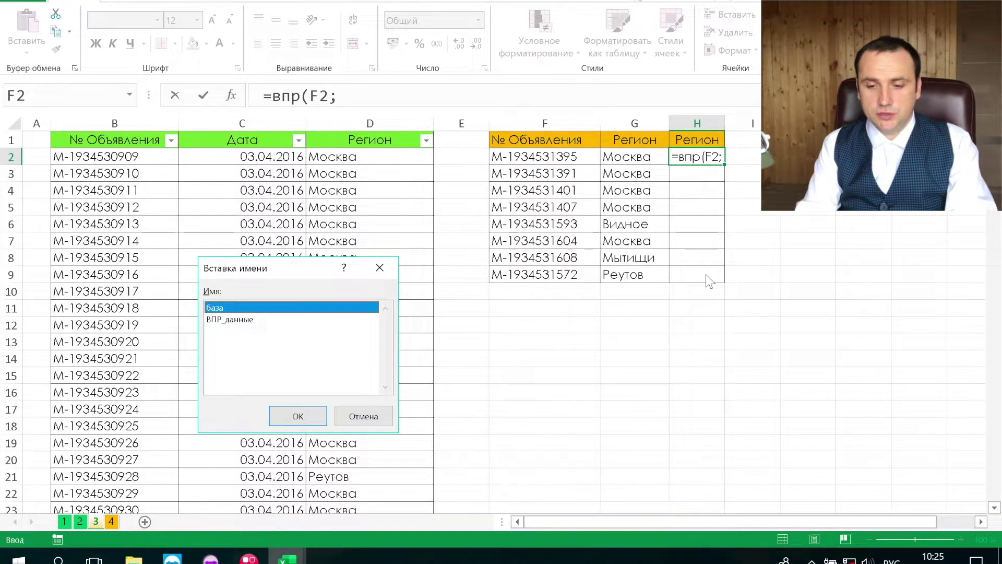
pyautogui.press('Return')
pyautogui.write(';')
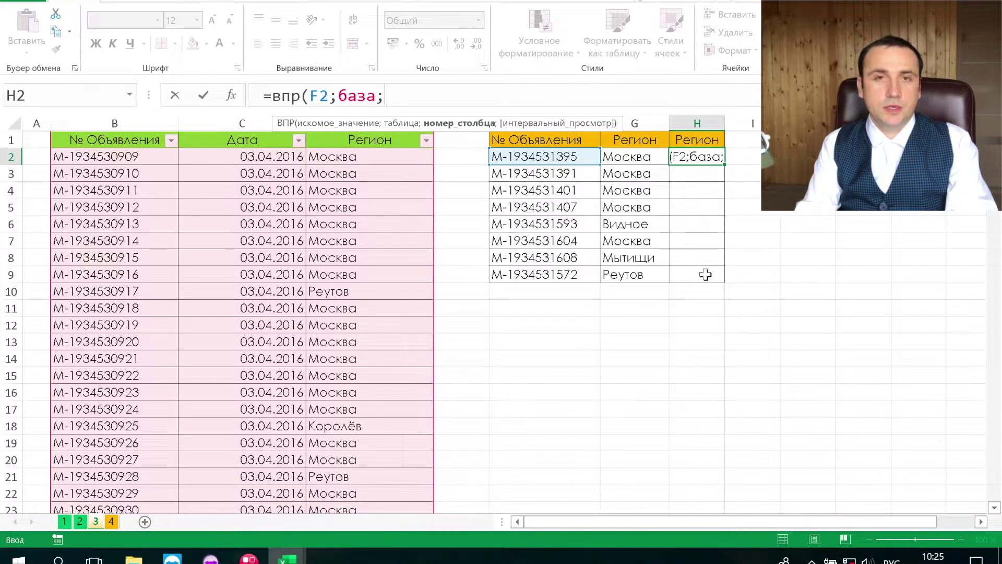
pyautogui.write('3;0')
pyautogui.press('Return')
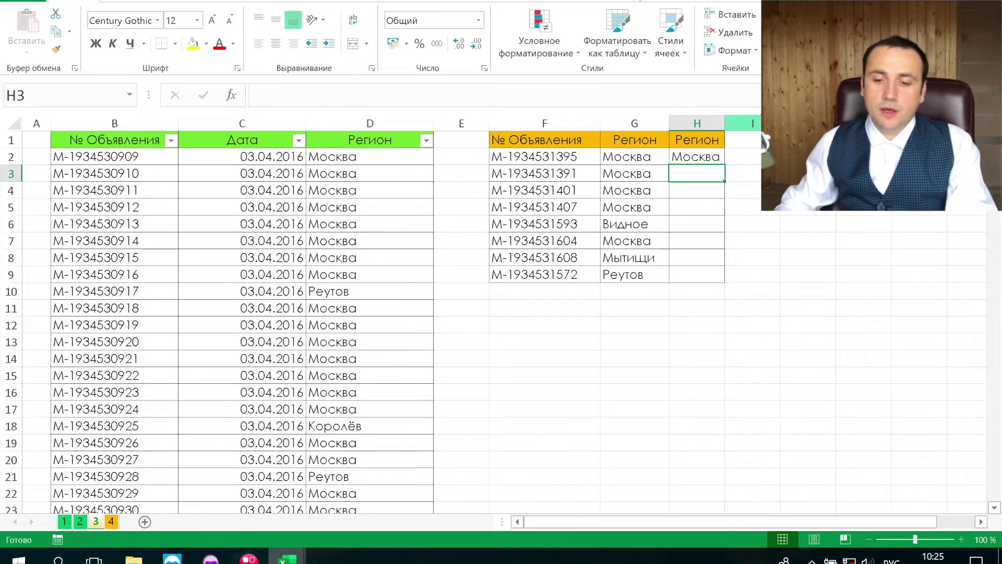
# Copy the H2 lookup down to H9, then copy the ad number in F9.
pyautogui.click(700, 159)
pyautogui.moveTo(729, 163); pyautogui.dragTo(709, 277)
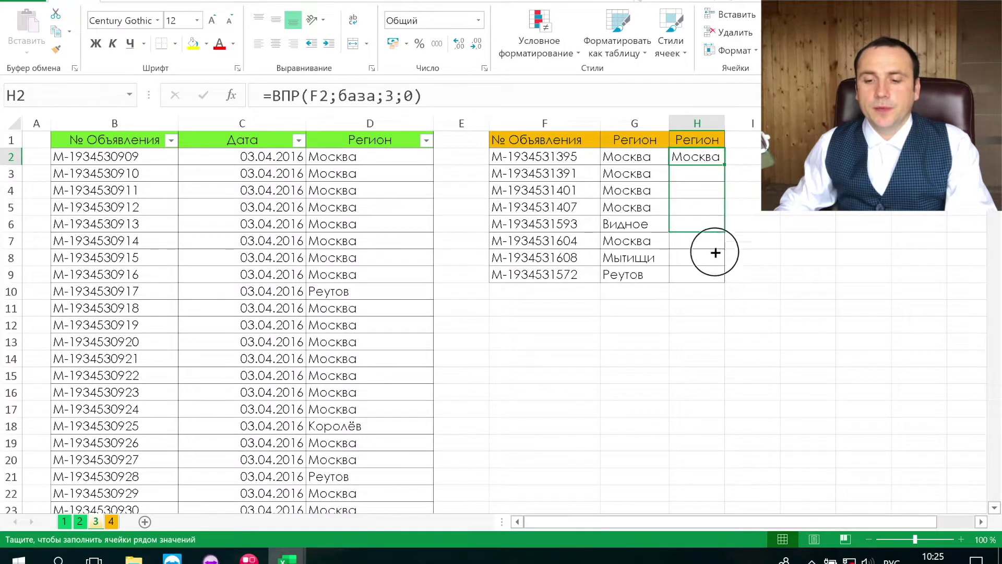
pyautogui.click(598, 277)
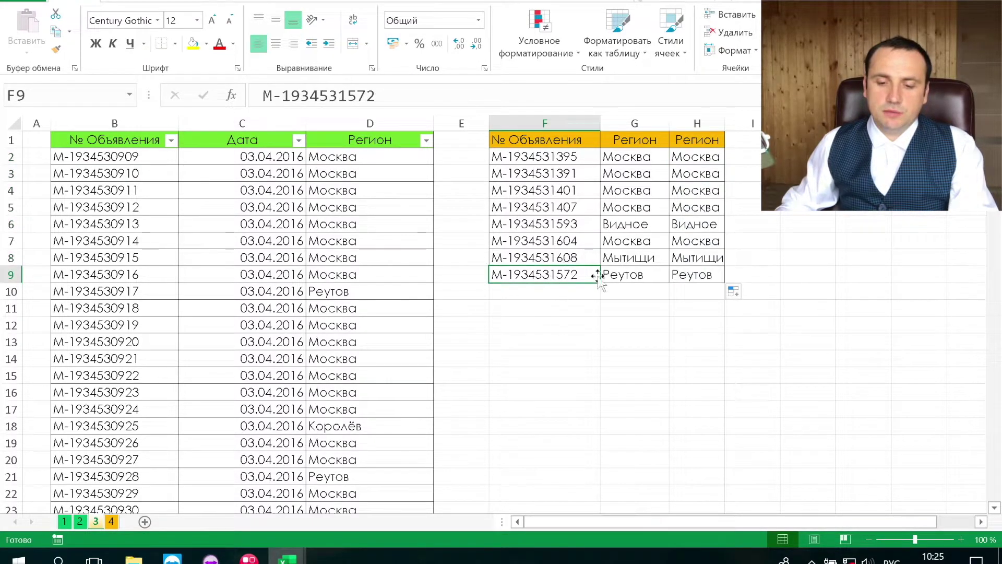
pyautogui.hotkey('ctrl', 'c')
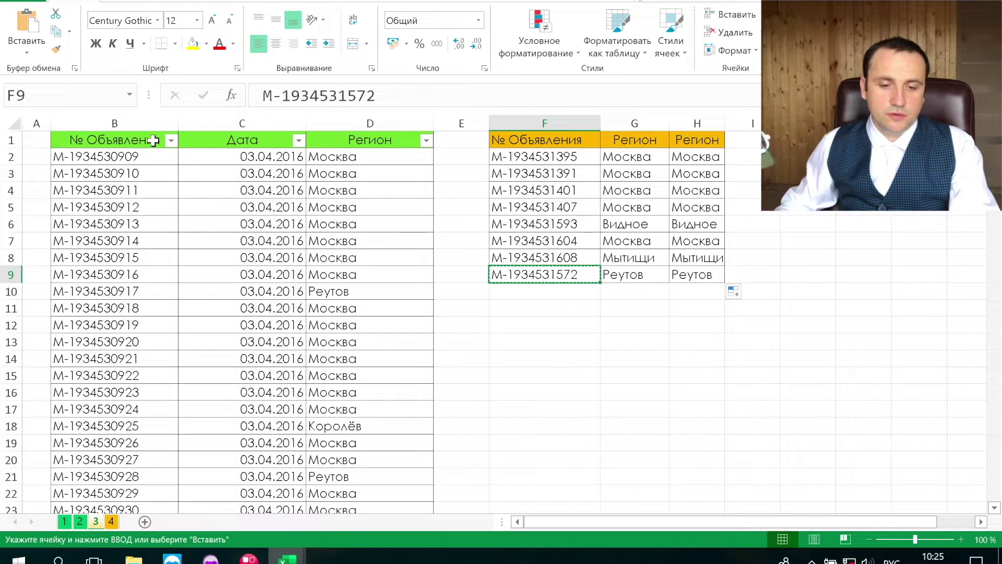
pyautogui.click(168, 140)
pyautogui.hotkey('ctrl', 'v')
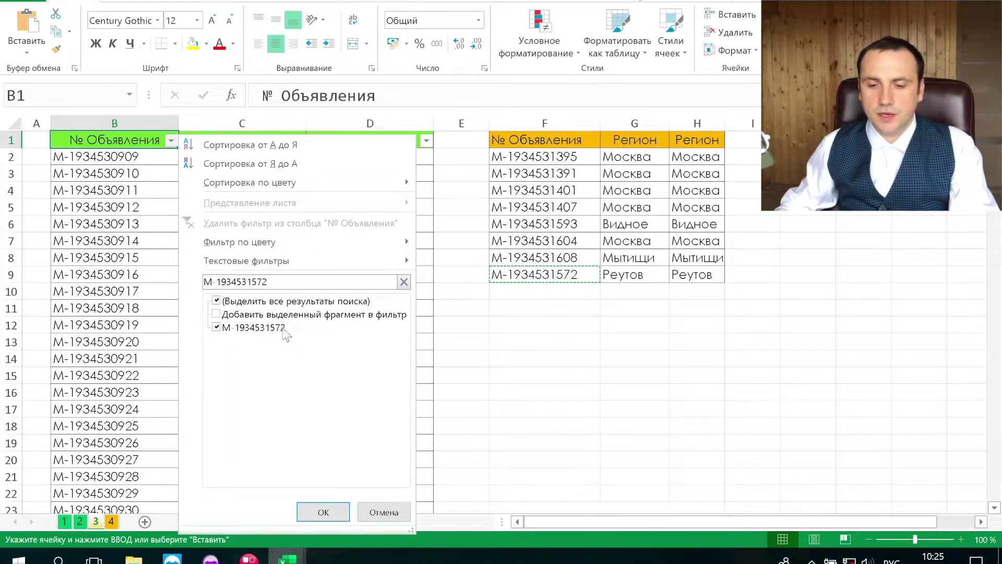
pyautogui.click(323, 512)
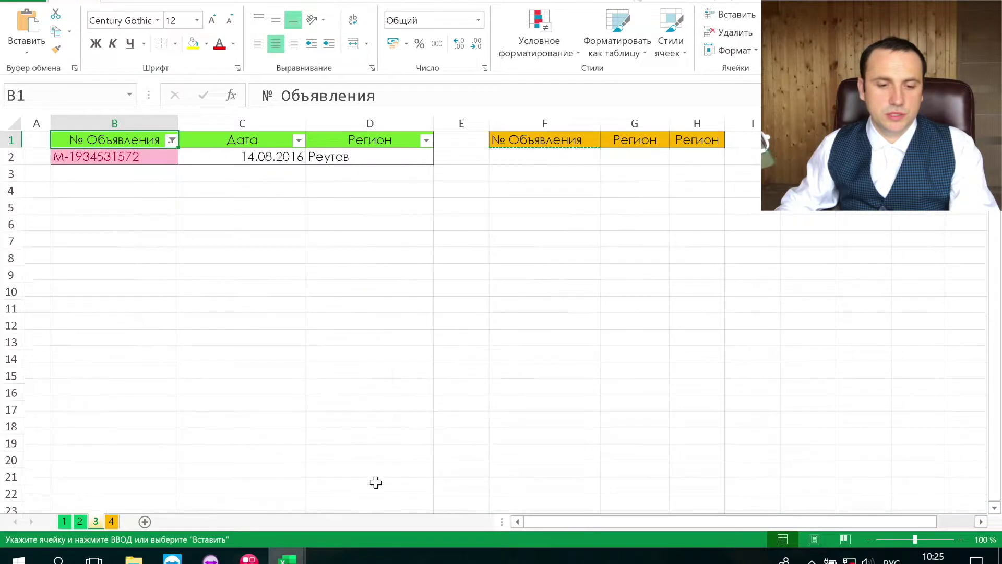
pyautogui.moveTo(351, 157); pyautogui.dragTo(52, 161)
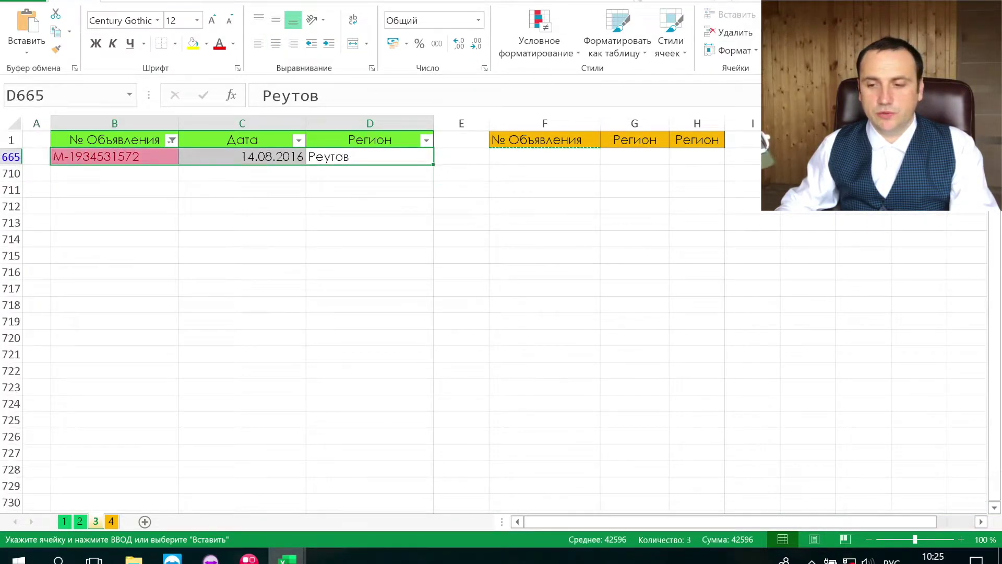
pyautogui.hotkey('ctrl', 'z')
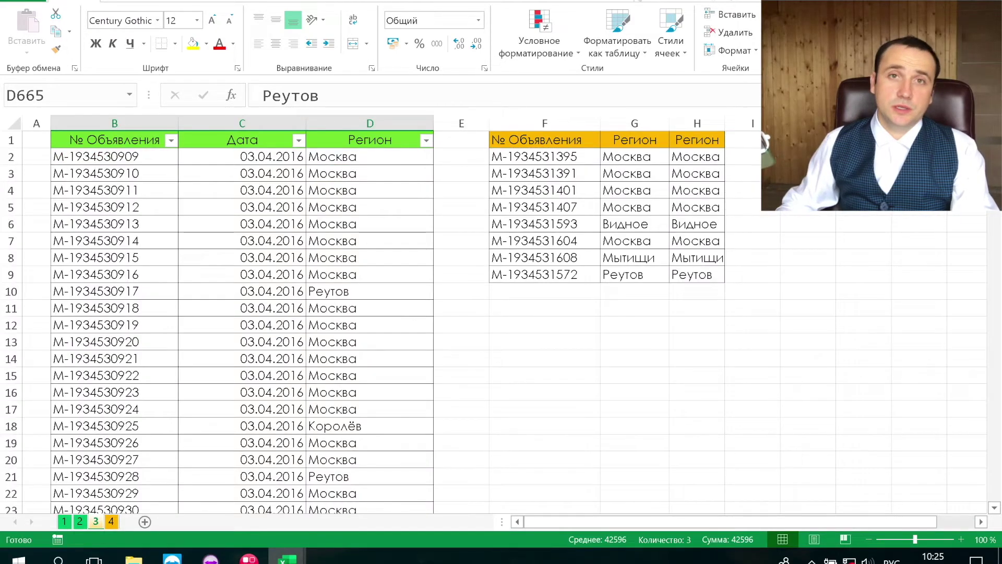
# Switch to sheet 4 and check the region value stored in B3.
pyautogui.click(318, 210)
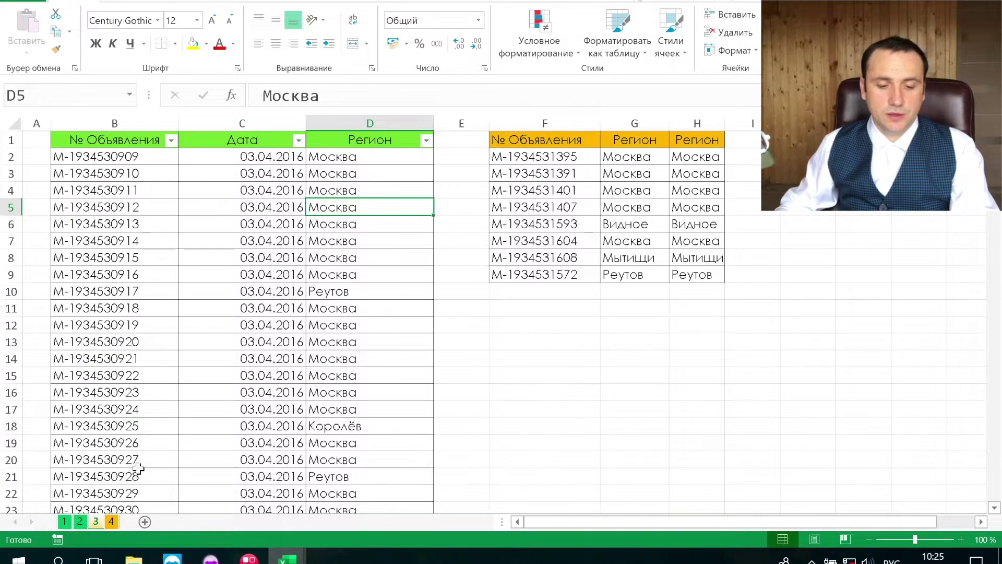
pyautogui.click(113, 518)
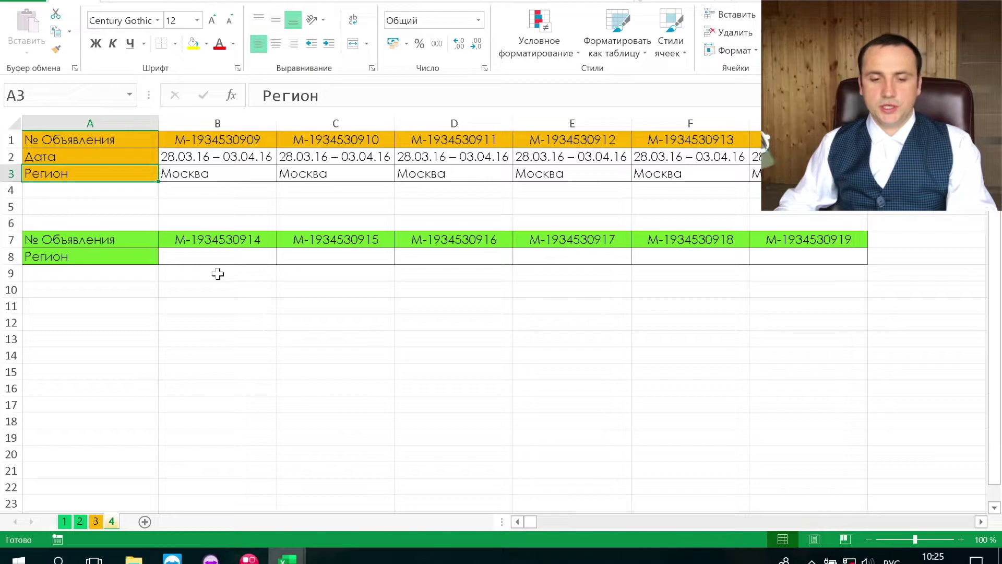
pyautogui.click(199, 172)
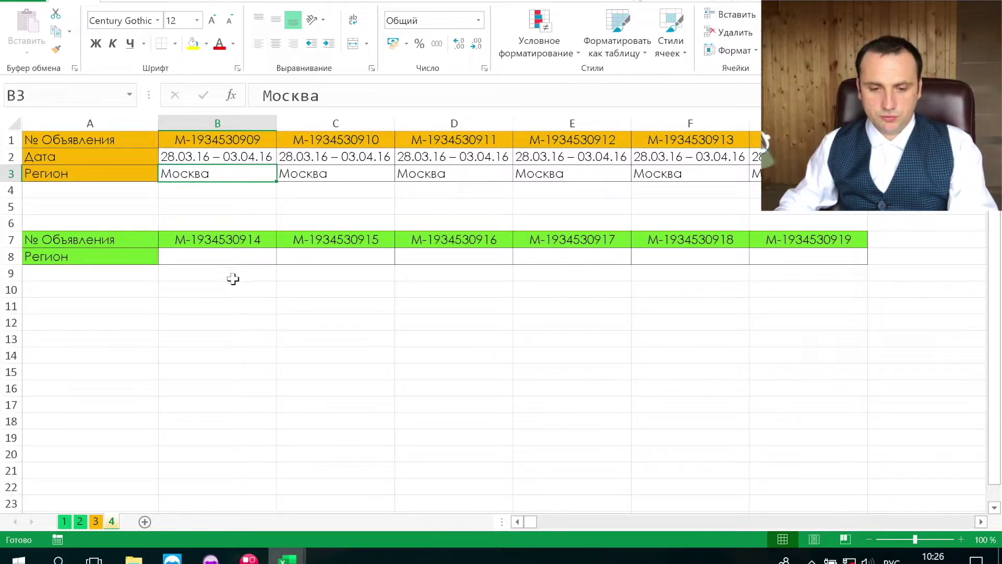
# Enter the horizontal lookup =ГПР(B7;1:3;3;0) in cell B8.
pyautogui.click(240, 257)
pyautogui.write('=')
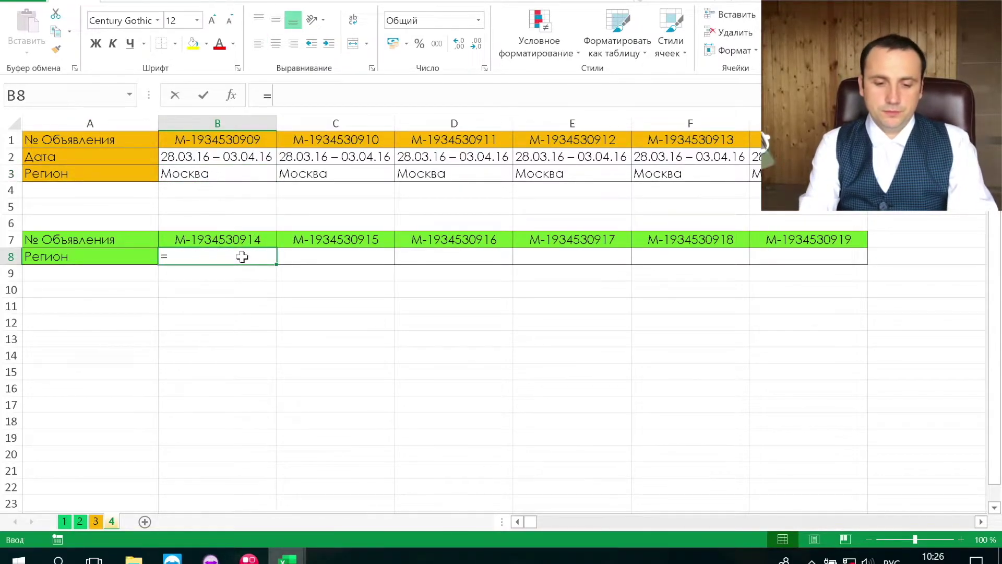
pyautogui.write('впр(')
pyautogui.press('BackSpace')
pyautogui.press('BackSpace')
pyautogui.press('BackSpace')
pyautogui.press('BackSpace')
pyautogui.press('BackSpace')
pyautogui.write('=ГПР(')
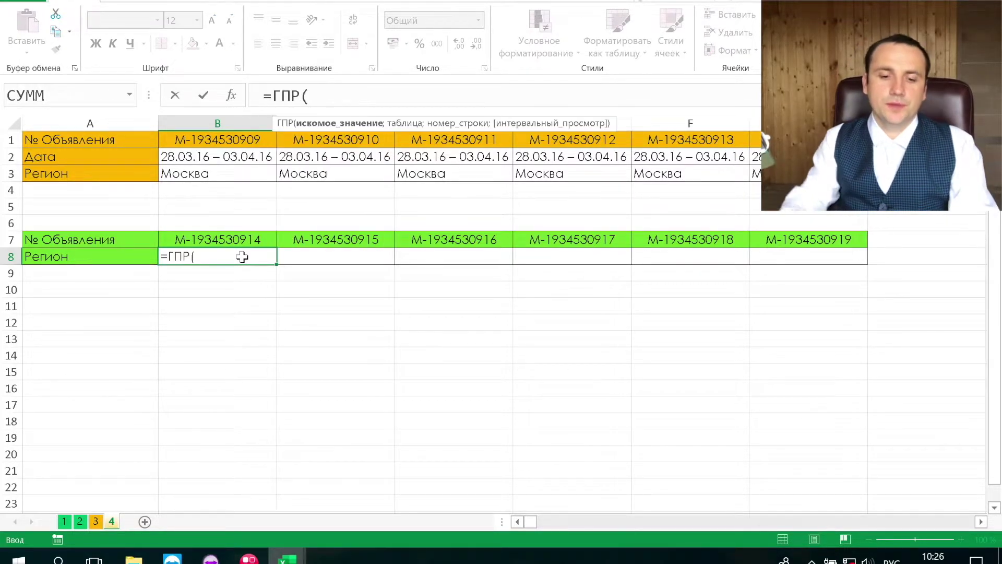
pyautogui.click(231, 236)
pyautogui.write(';')
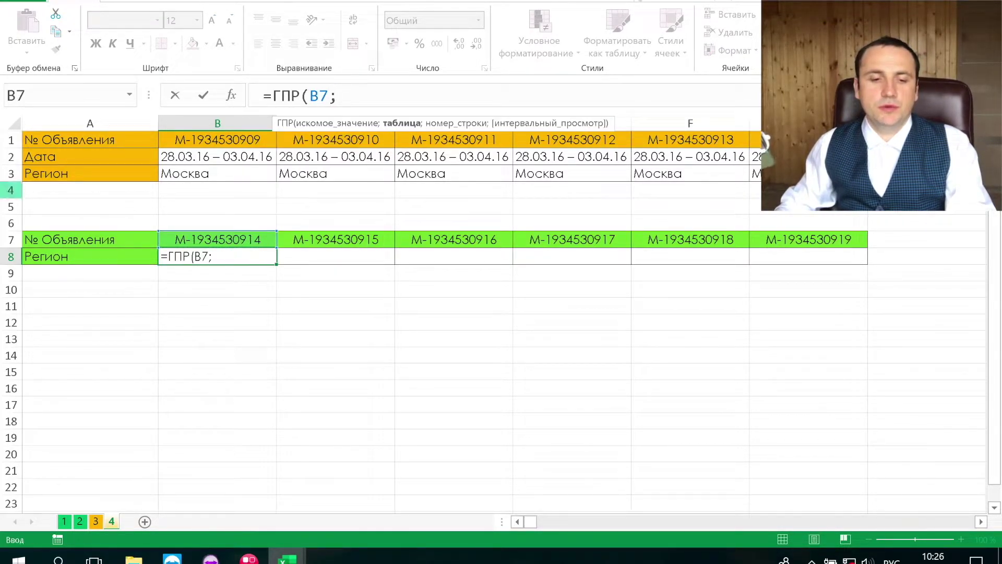
pyautogui.click(11, 173)
pyautogui.write(';')
pyautogui.moveTo(11, 140)
pyautogui.mouseDown()
pyautogui.moveTo(11, 173)
pyautogui.moveTo(33, 168)
pyautogui.mouseUp()
pyautogui.write(';')
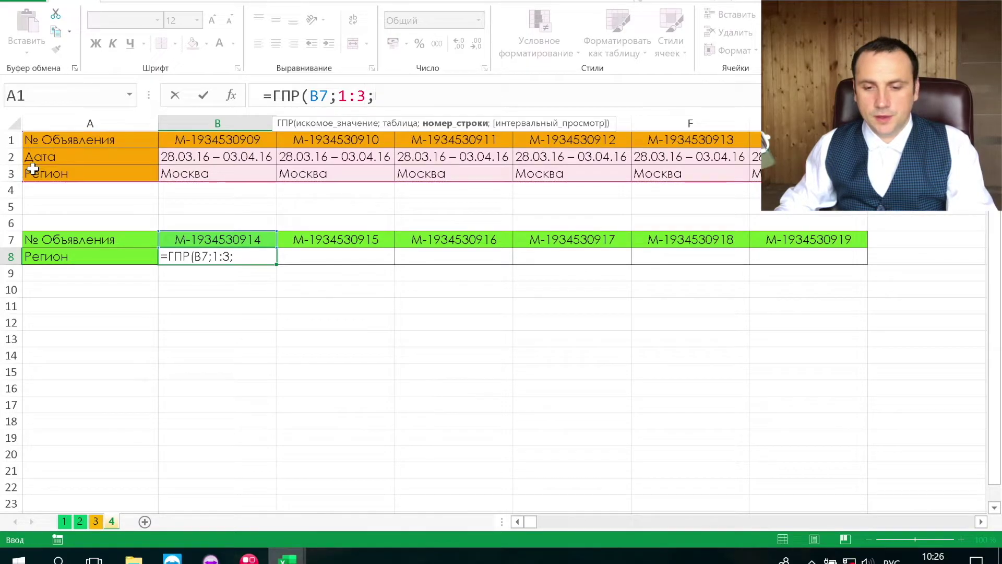
pyautogui.write(';0')
pyautogui.press('Return')
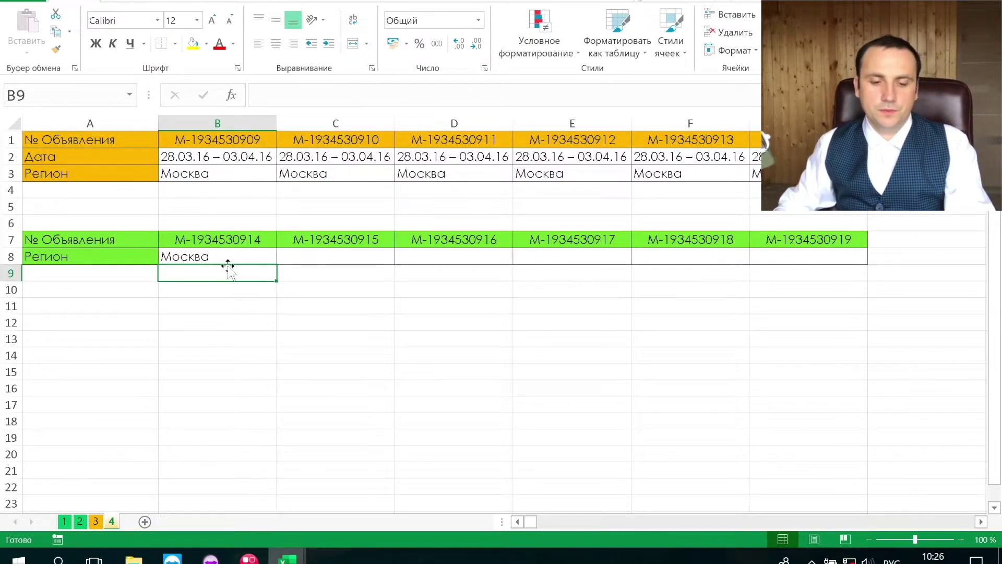
# Fill the B8 lookup across C8:G8 so the Регион row shows Москва and Реутов.
pyautogui.click(234, 255)
pyautogui.moveTo(282, 263); pyautogui.dragTo(806, 257)
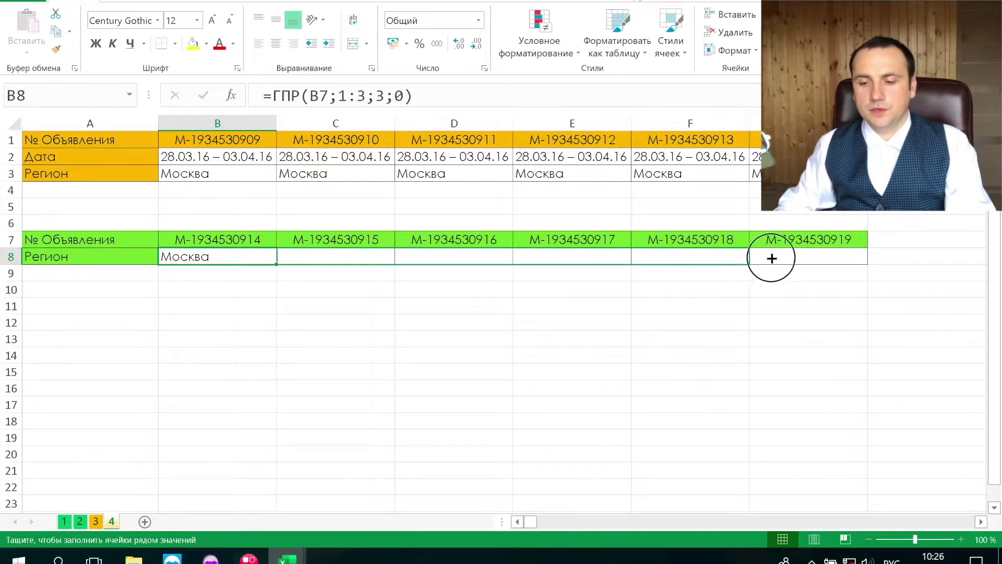
pyautogui.click(482, 325)
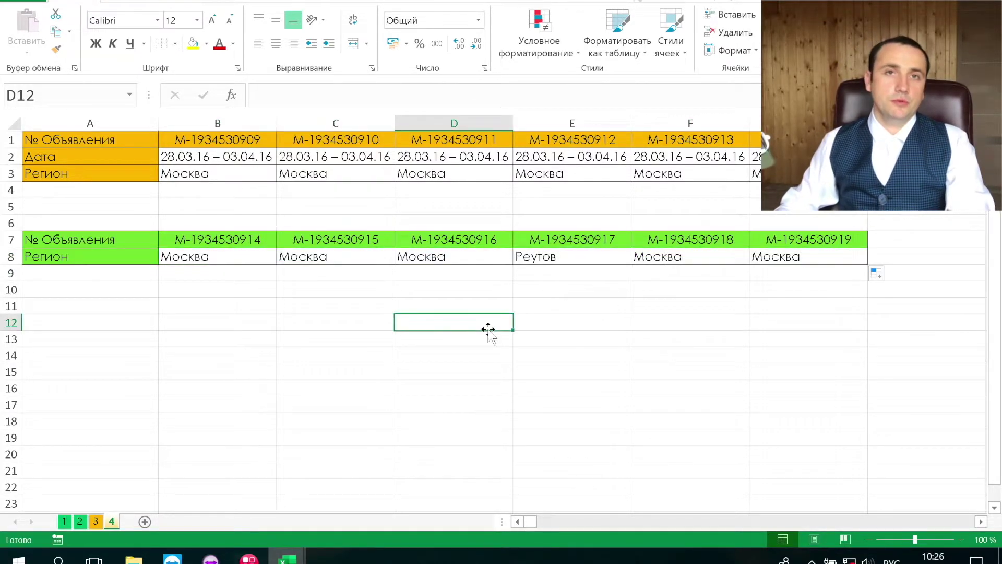
pyautogui.moveTo(104, 239)
pyautogui.mouseDown()
pyautogui.moveTo(936, 270)
pyautogui.moveTo(856, 261)
pyautogui.mouseUp()
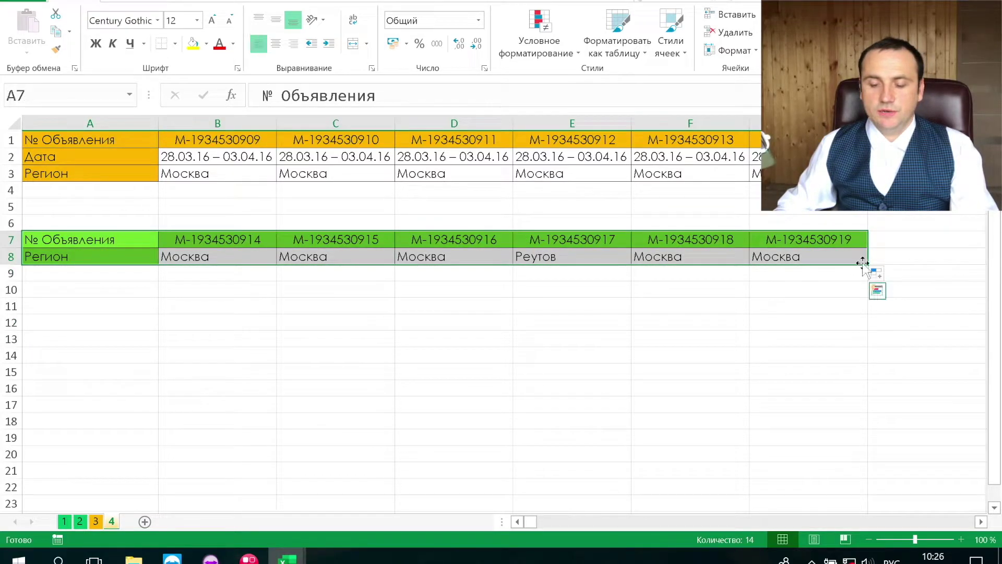
# Copy the green ad table and paste it onto a new sheet Лист1.
pyautogui.hotkey('ctrl', 'c')
pyautogui.click(144, 522)
pyautogui.hotkey('ctrl', 'v')
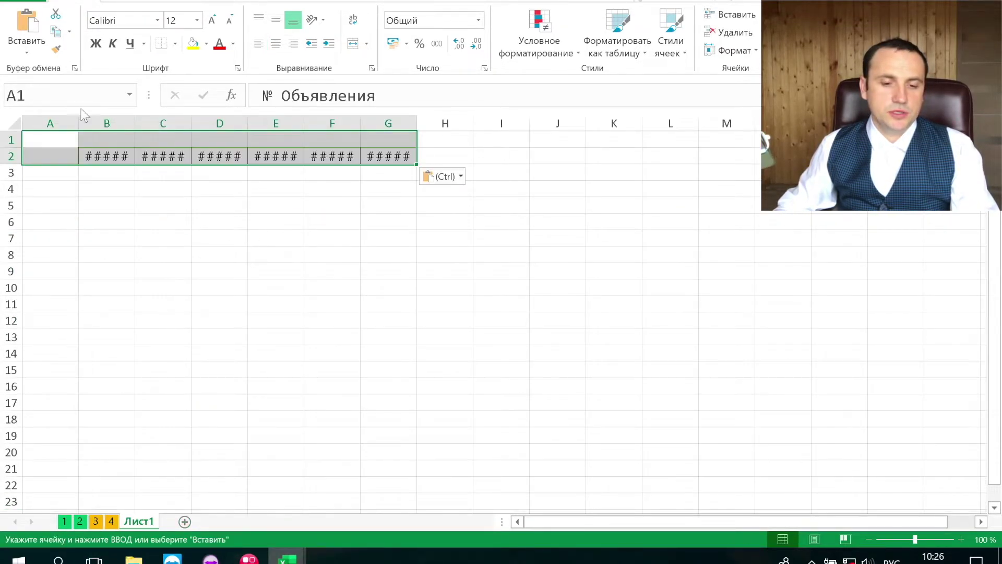
# Widen columns B through H on Лист1 to one equal width.
pyautogui.moveTo(135, 123); pyautogui.dragTo(645, 125)
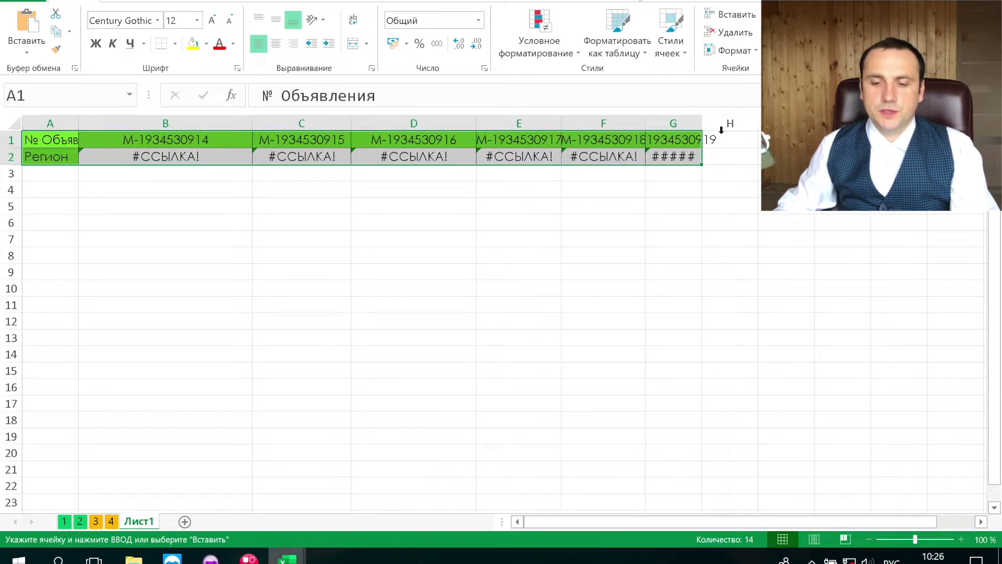
pyautogui.click(773, 172)
pyautogui.moveTo(200, 126)
pyautogui.mouseDown()
pyautogui.moveTo(728, 128)
pyautogui.moveTo(742, 178)
pyautogui.mouseUp()
pyautogui.click(662, 204)
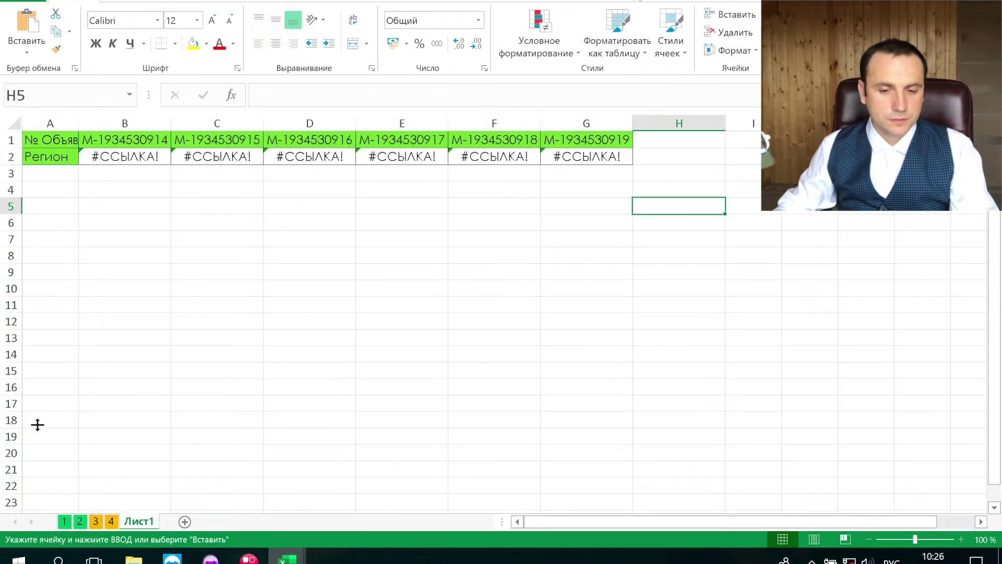
pyautogui.click(112, 521)
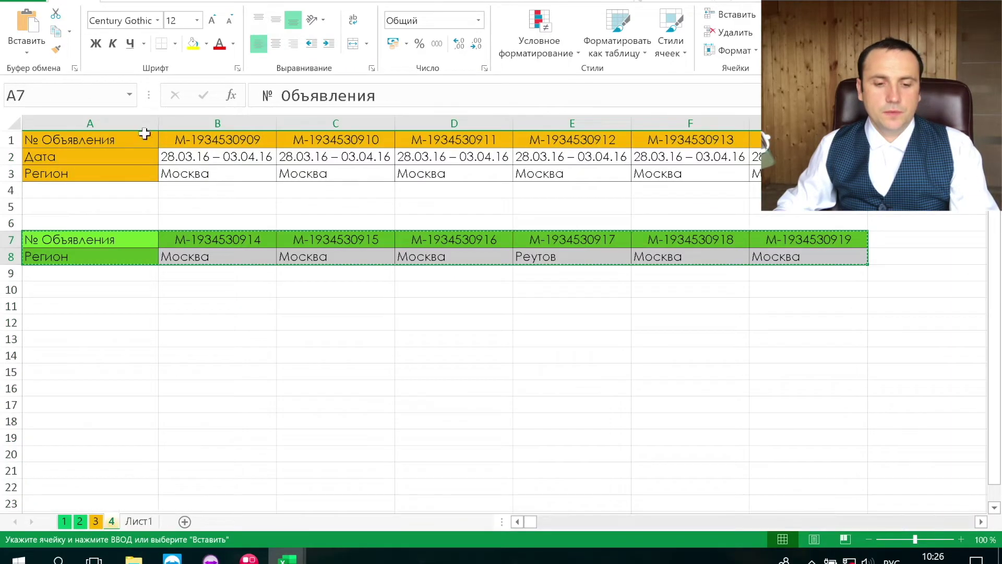
# Select the orange table from A1 to its last row and column and name it БазаГпр.
pyautogui.click(124, 134)
pyautogui.hotkey('ctrl', 'shift', 'Down')
pyautogui.hotkey('ctrl', 'shift', 'Right')
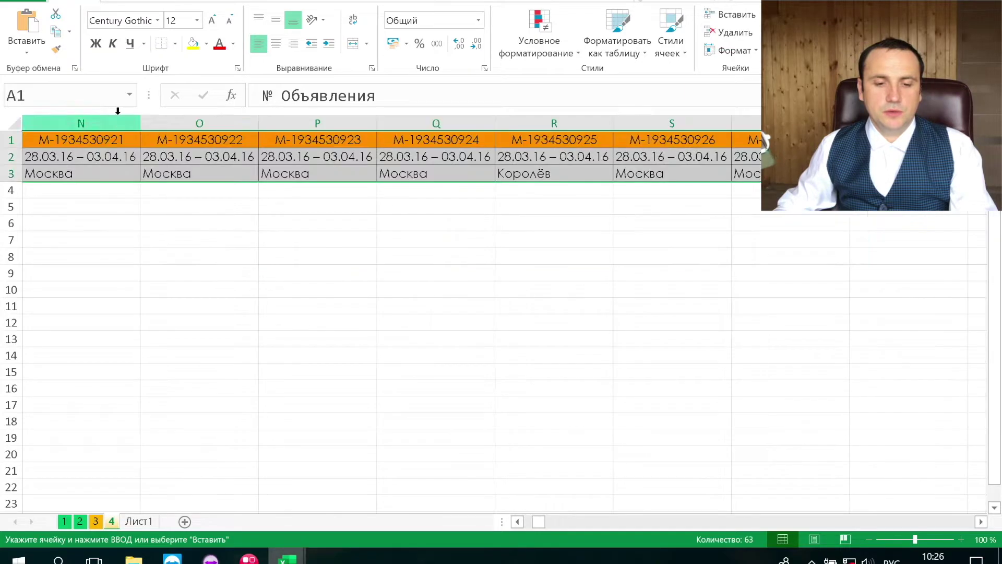
pyautogui.click(80, 90)
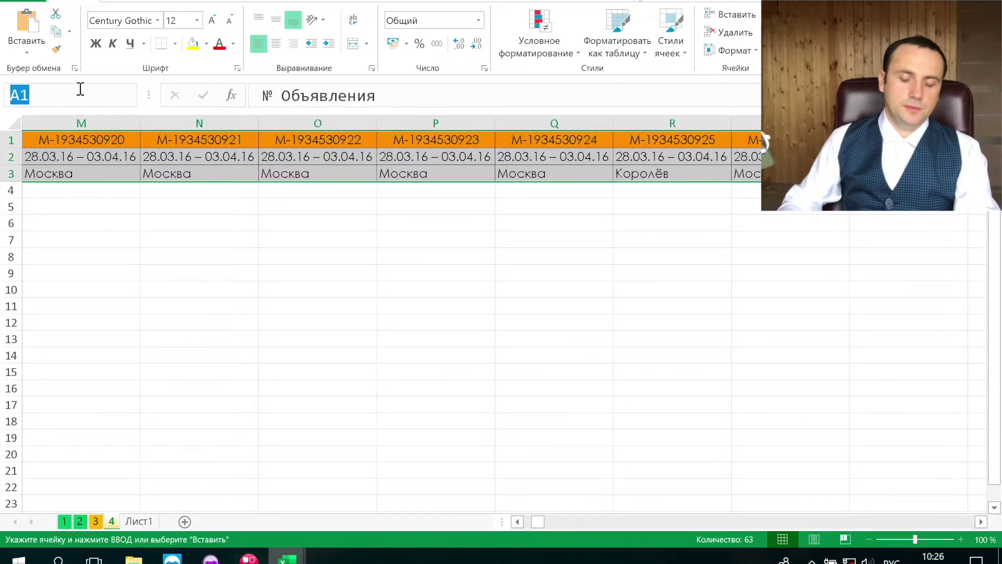
pyautogui.write('БазаГпр')
pyautogui.press('Return')
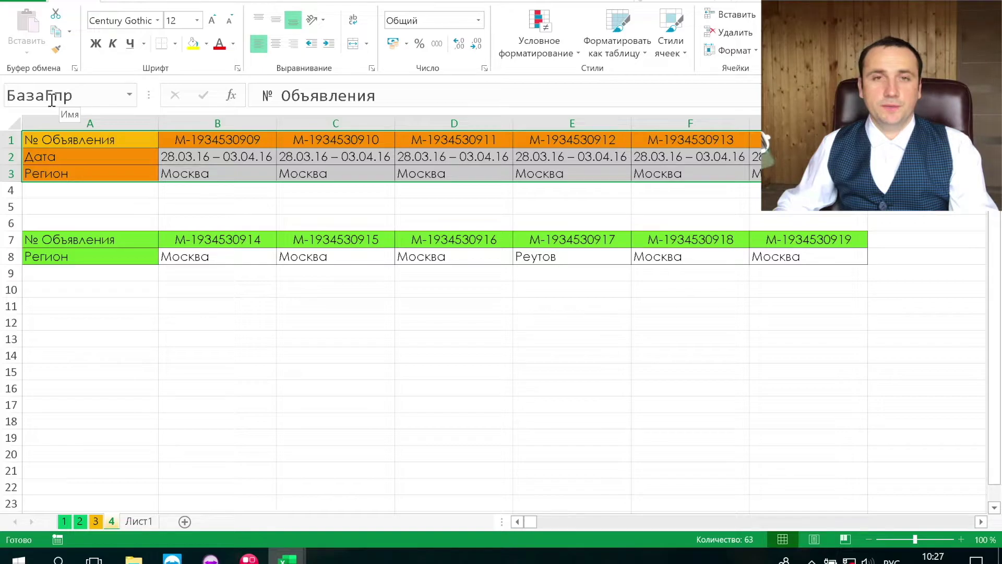
pyautogui.click(164, 240)
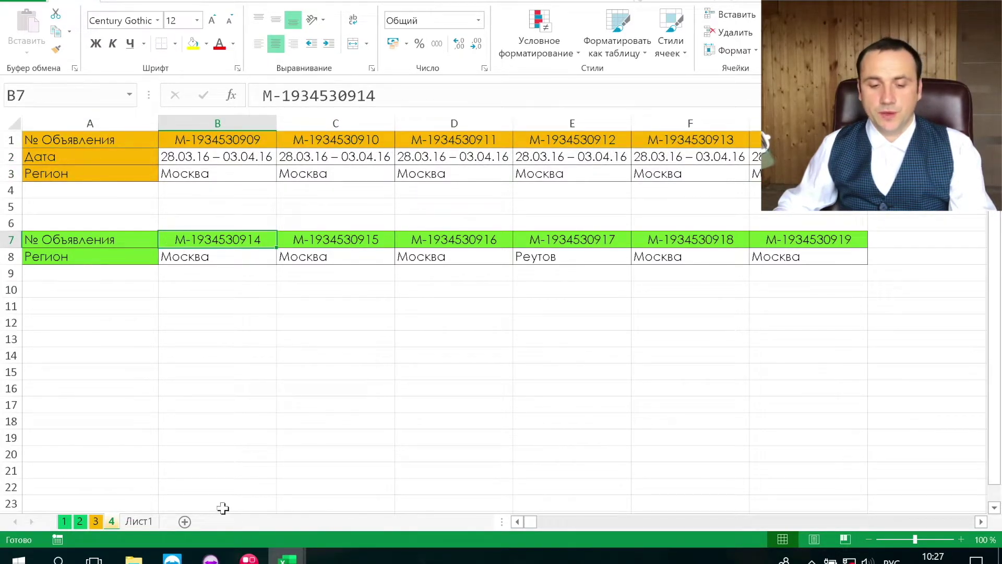
# On Лист1, enter =ГПР(B1;БазаГпр;3;0) in B2, inserting the name via F3.
pyautogui.click(138, 521)
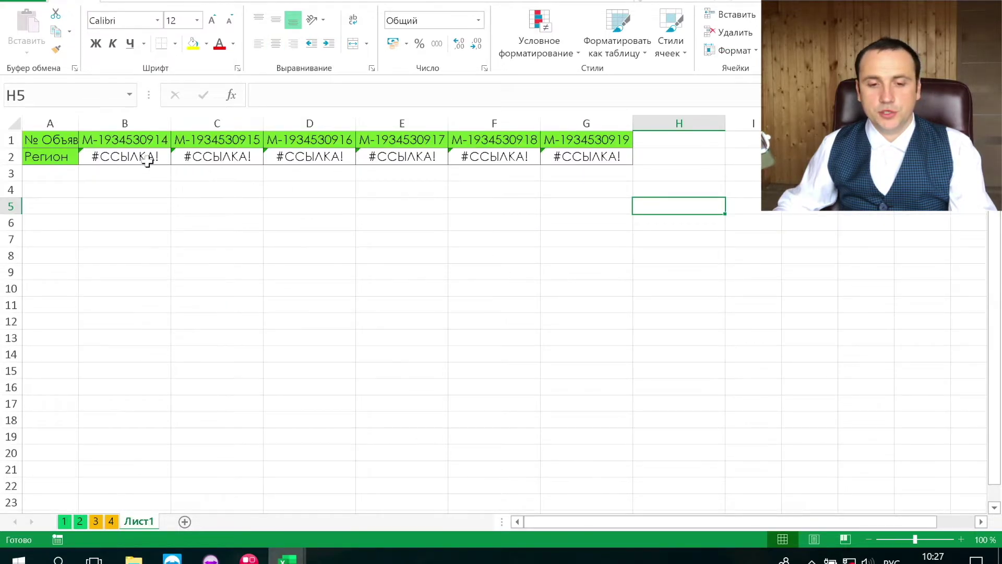
pyautogui.click(122, 155)
pyautogui.write('=гпр(')
pyautogui.press('Down')
pyautogui.press('Up')
pyautogui.press('Up')
pyautogui.write(';')
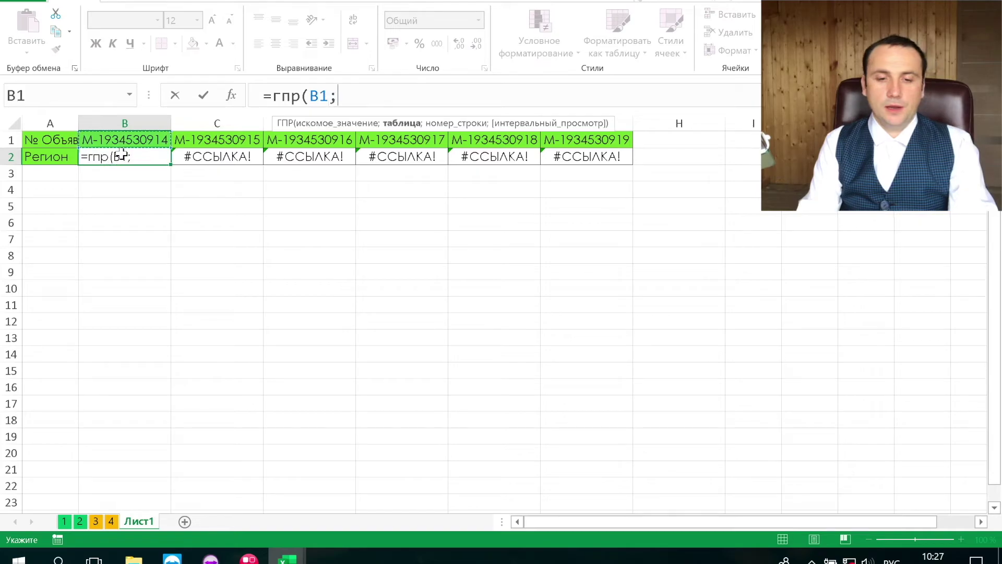
pyautogui.press('F3')
pyautogui.press('Down')
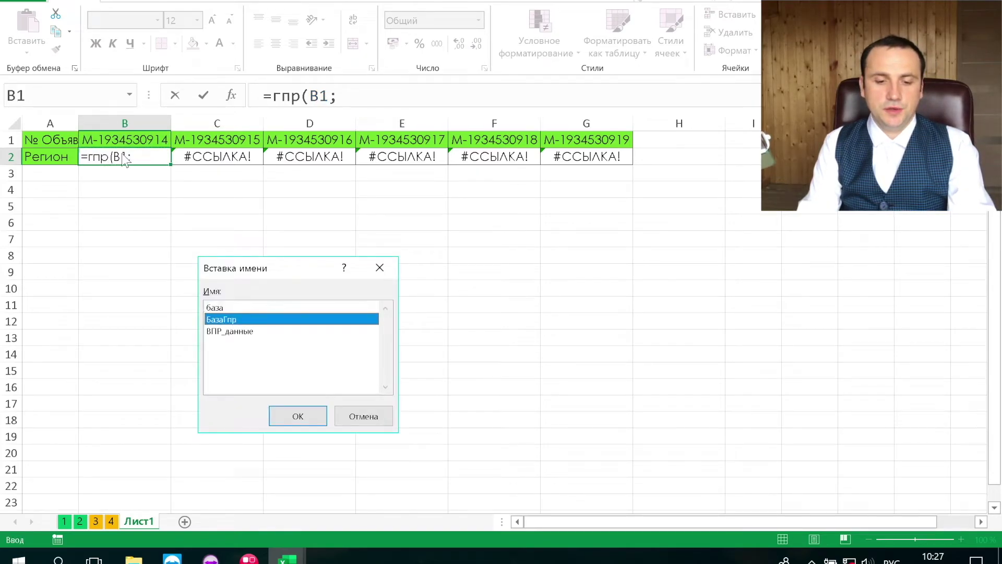
pyautogui.press('Return')
pyautogui.write(';')
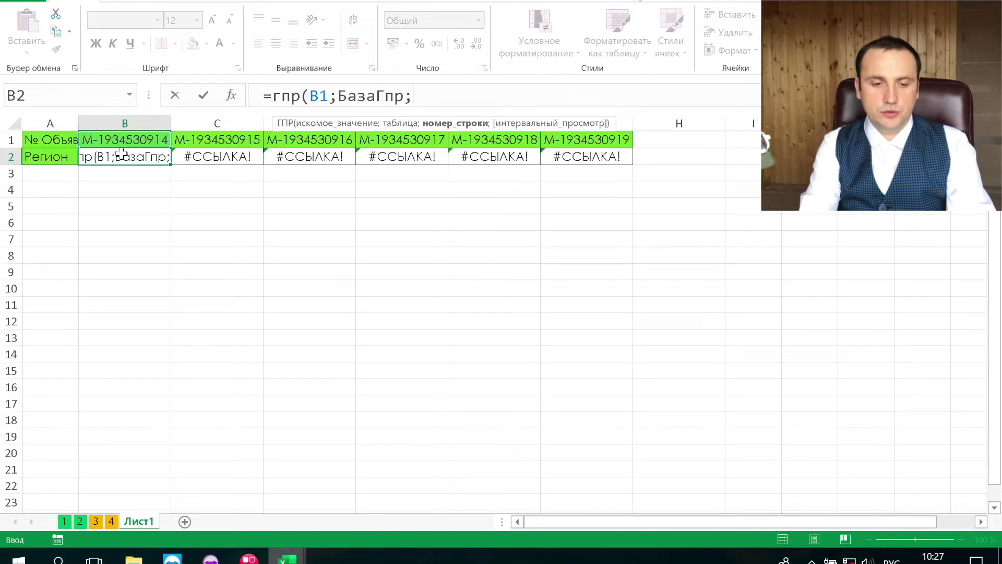
pyautogui.write('3;0)')
pyautogui.press('Return')
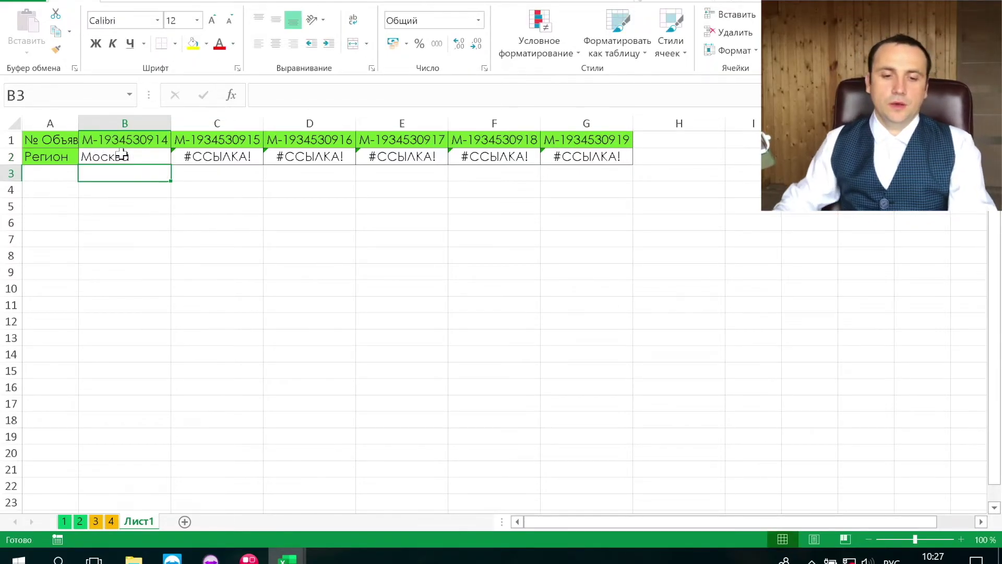
# Copy the B2 lookup across C2:G2.
pyautogui.click(122, 155)
pyautogui.moveTo(173, 168); pyautogui.dragTo(662, 190)
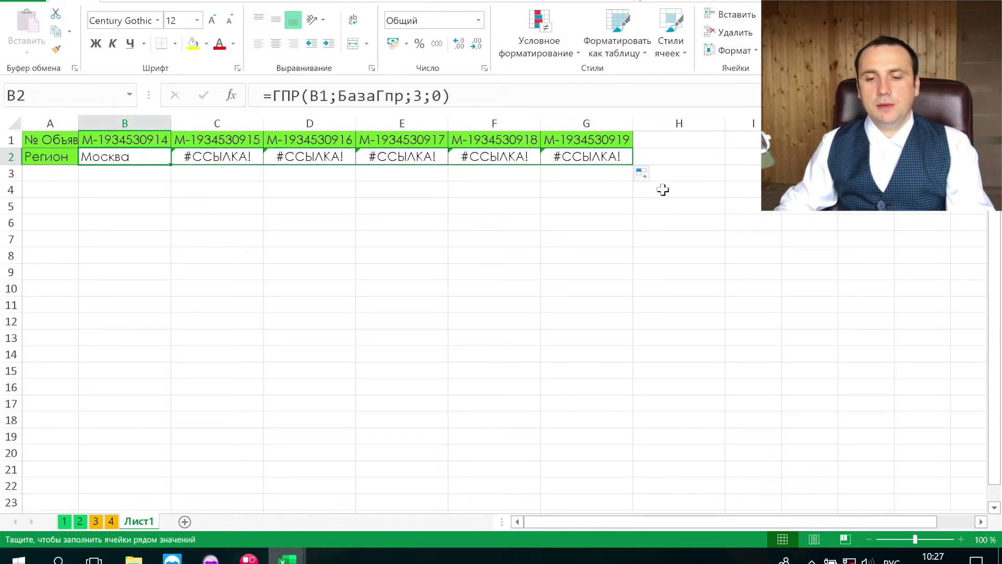
pyautogui.click(325, 251)
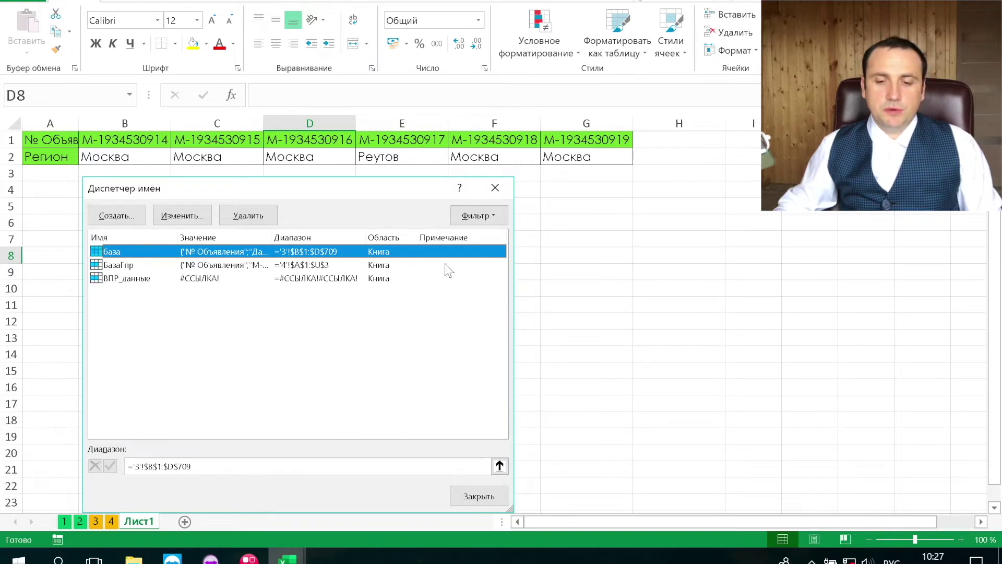
pyautogui.click(491, 188)
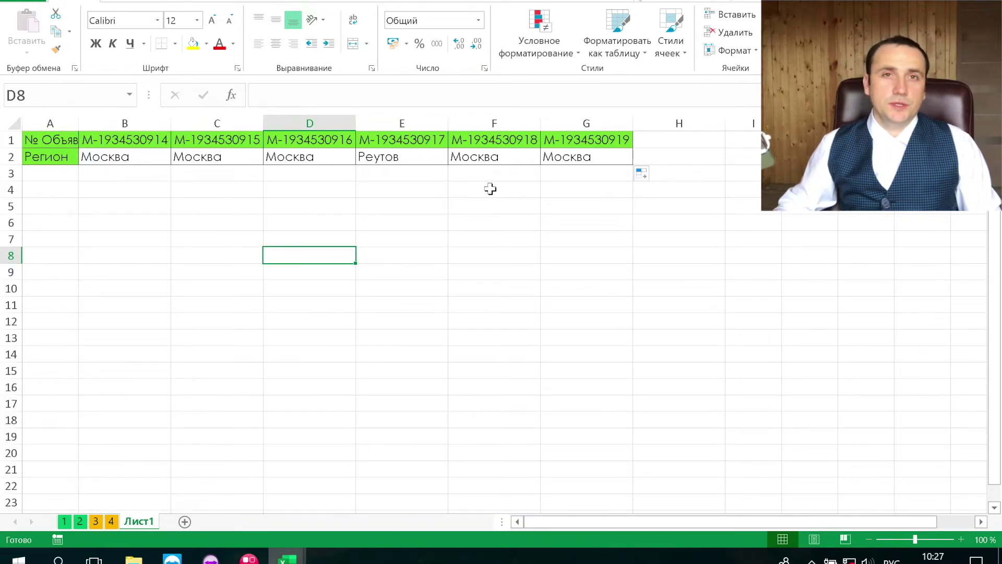